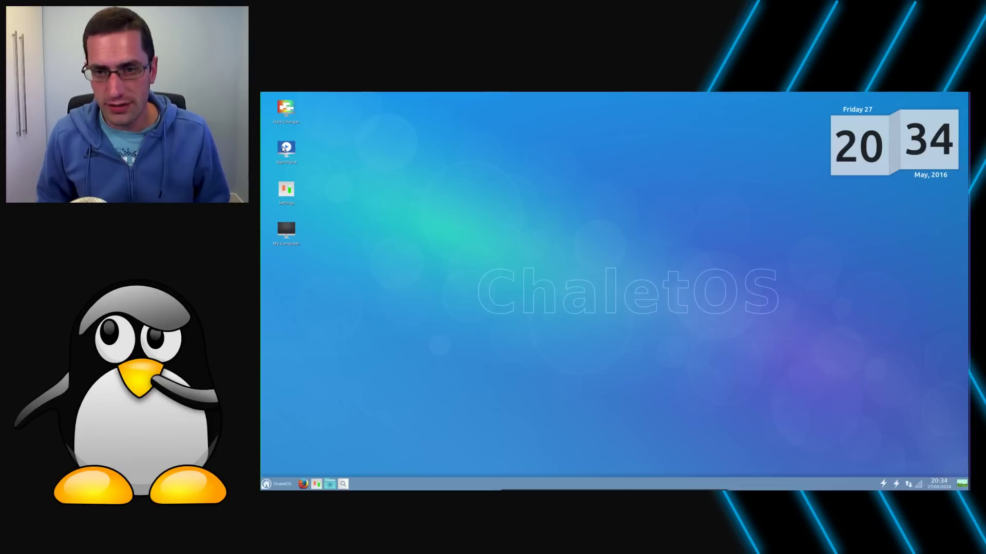
Launch Start Point, go to its how-to guides, and scroll down to the 'First things to do after installation' video
double_click(283, 148)
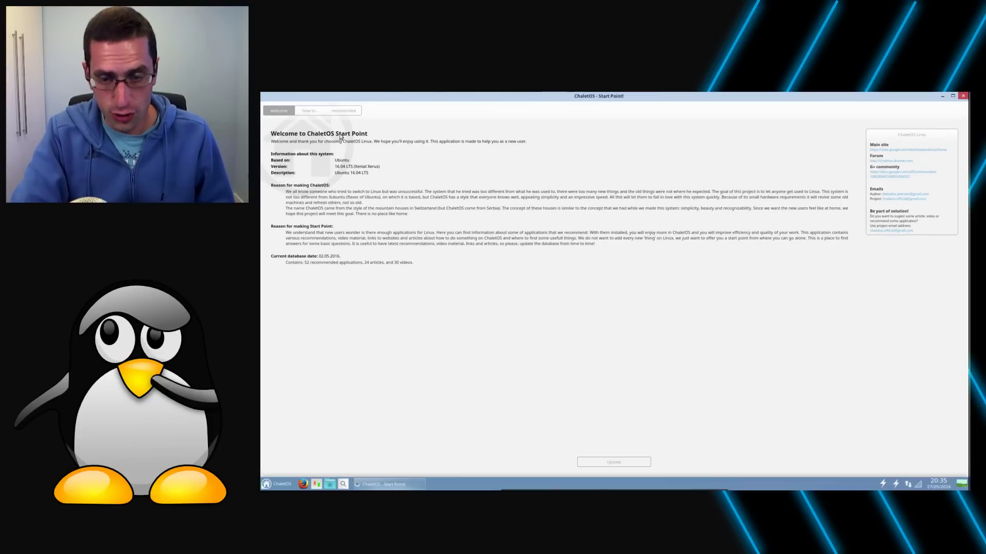
left_click(309, 110)
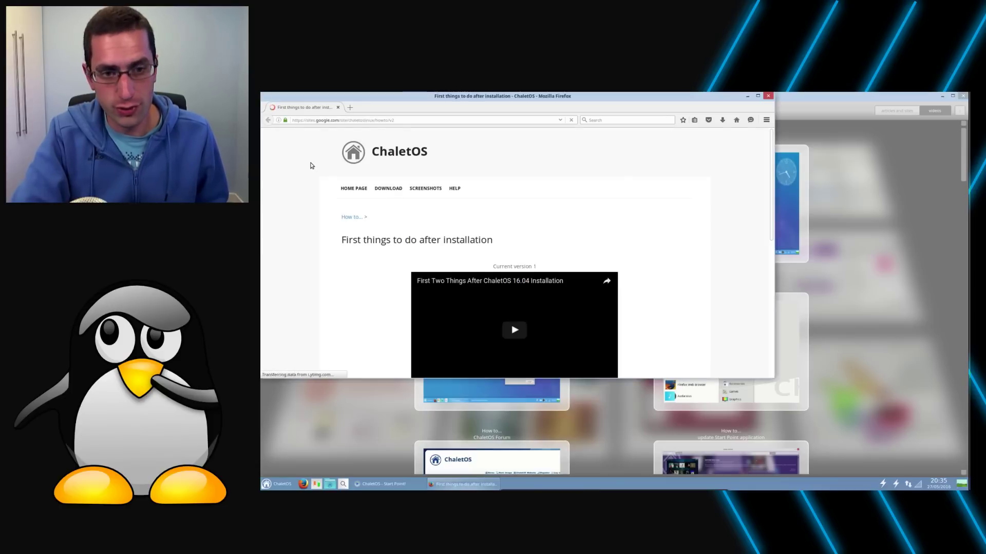
scroll(338, 213, "down", 10)
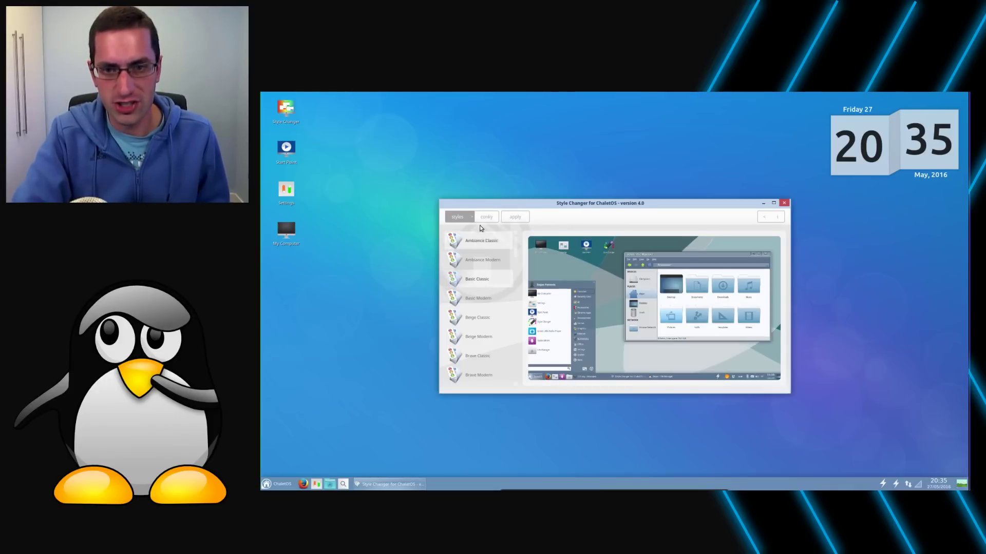
Preview the 2 Core Rings Green and Blue conkies, then close Style Changer without applying either
left_click(482, 216)
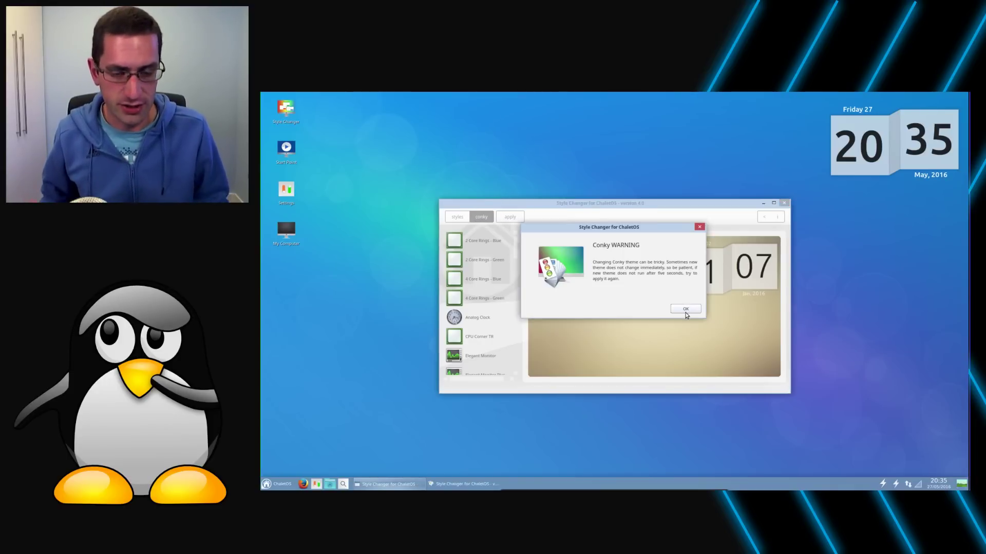
left_click(685, 308)
left_click(498, 260)
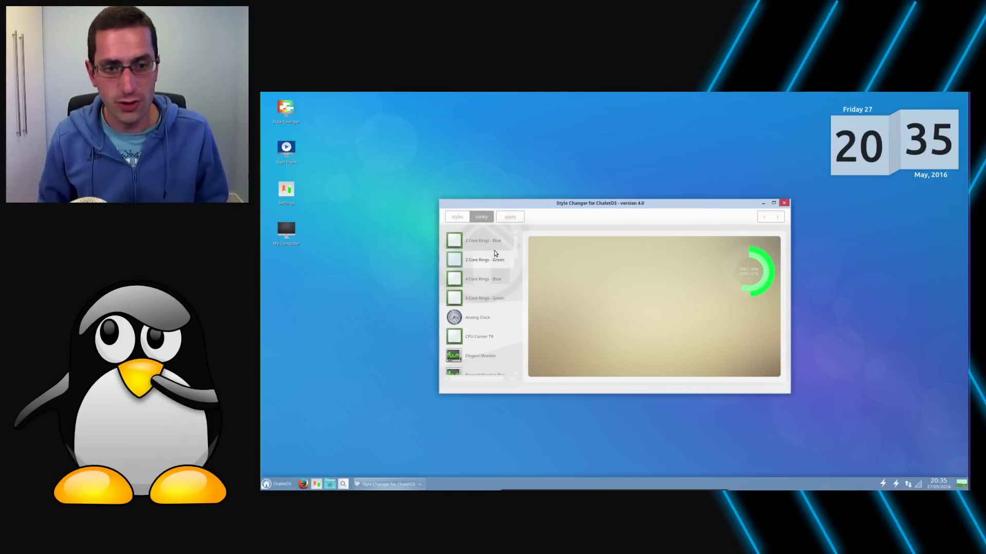
left_click(487, 241)
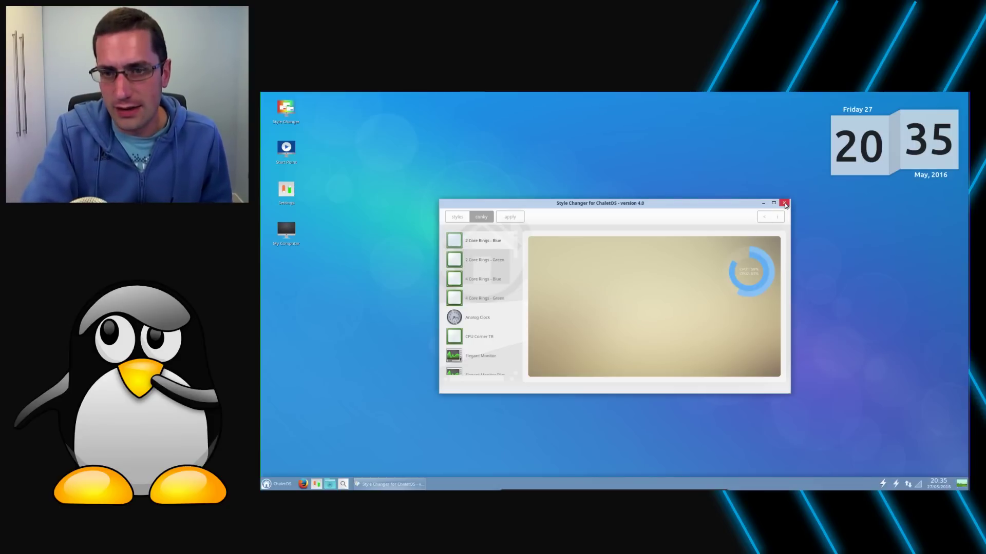
left_click(784, 203)
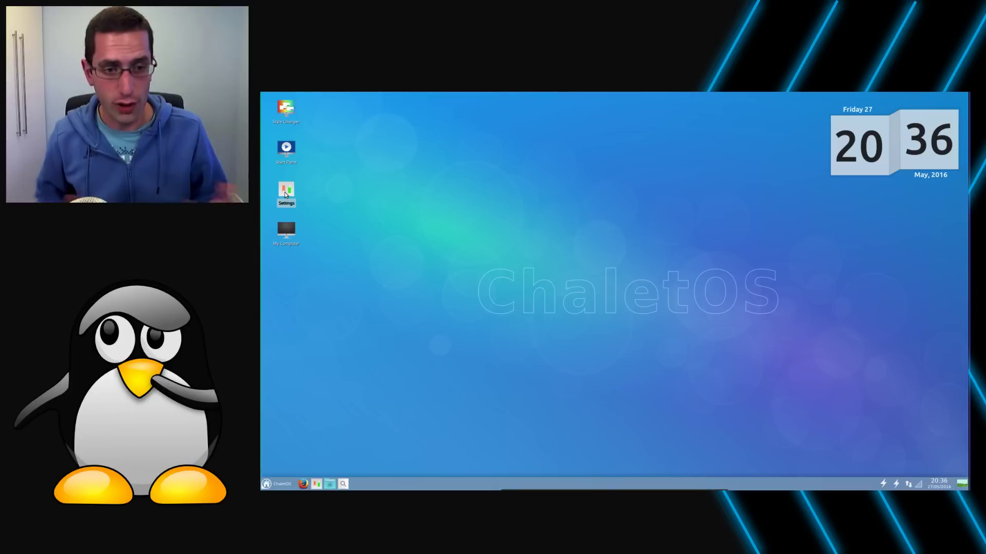
Browse the Settings Manager's Personal, Hardware, System and Other categories, close it, and relaunch Start Point
double_click(286, 193)
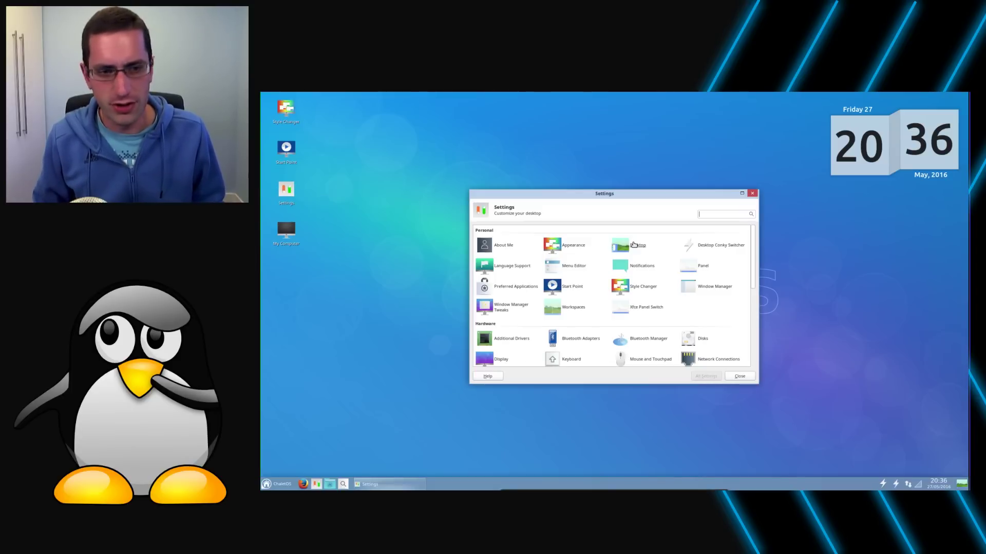
scroll(624, 285, "down", 4)
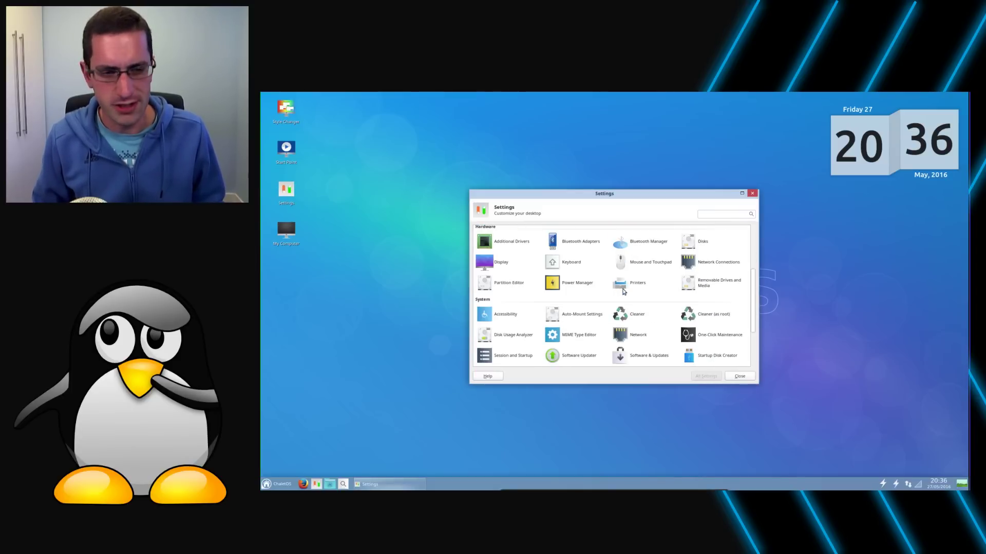
scroll(624, 291, "down", 4)
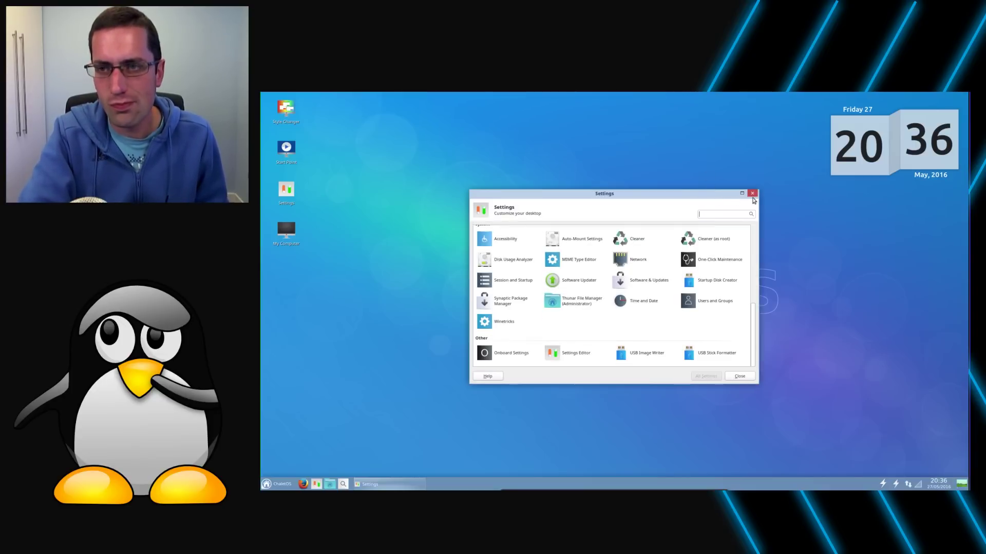
left_click(752, 194)
double_click(286, 149)
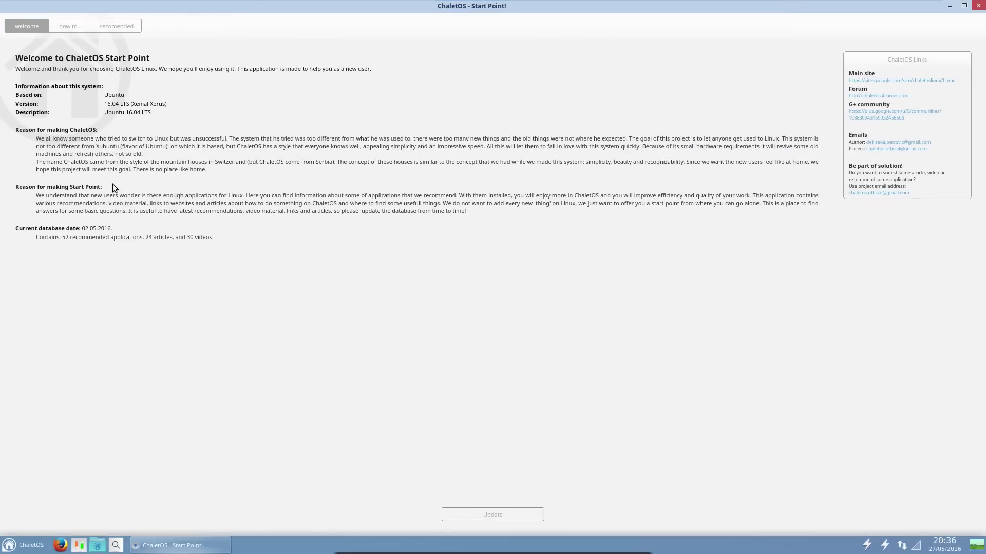
Show the how-to video guides and scroll down past topics like installing Kodi and formatting a USB drive
left_click(70, 26)
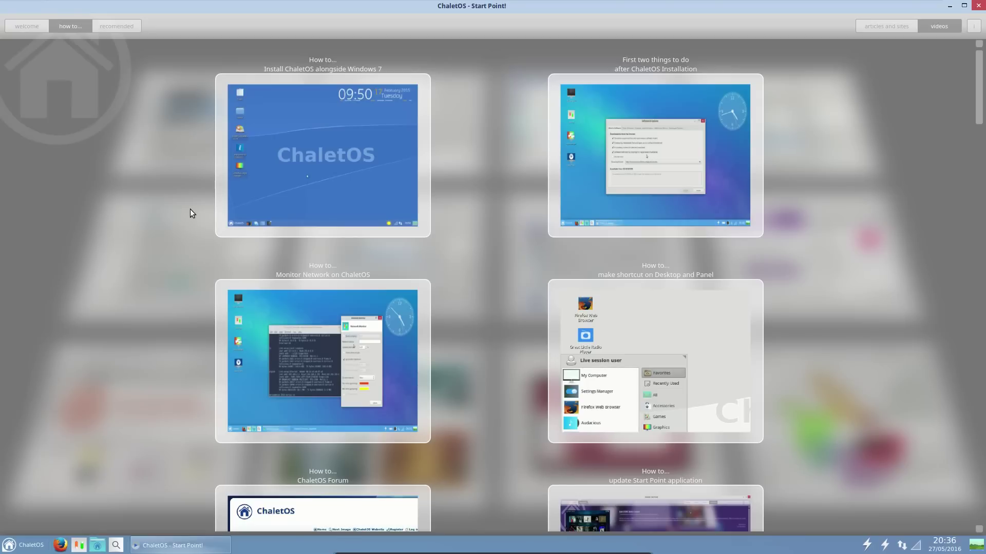
scroll(190, 209, "down", 6)
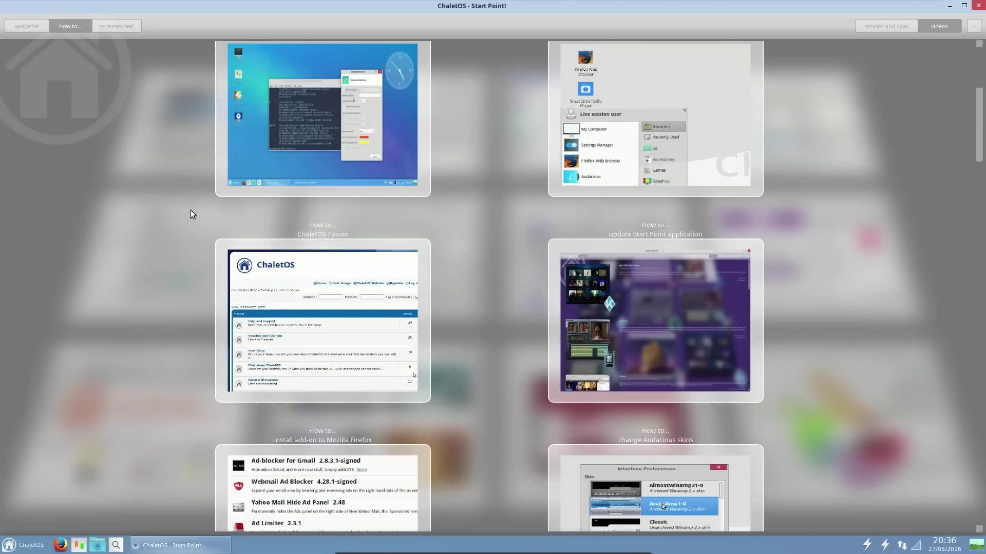
scroll(190, 214, "down", 8)
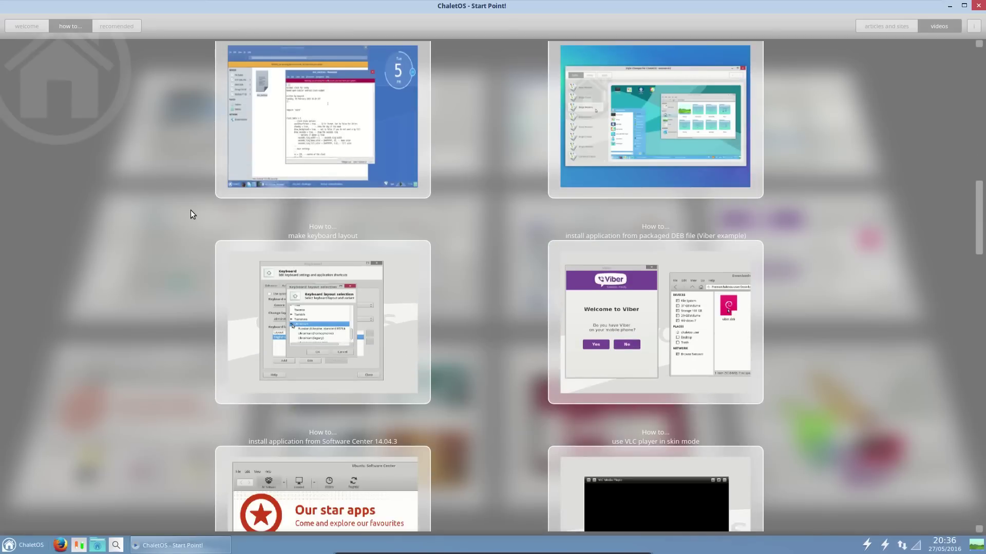
scroll(190, 214, "down", 5)
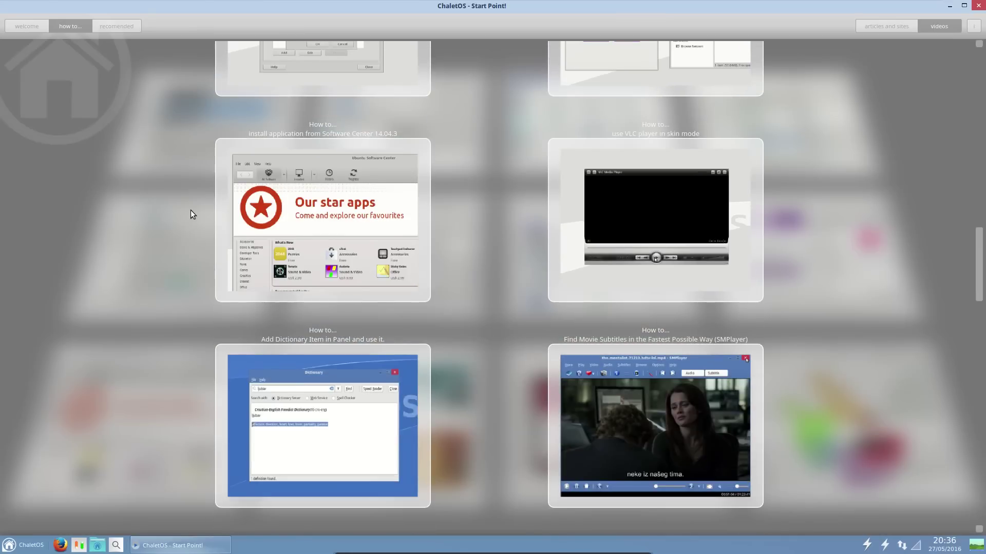
scroll(190, 215, "down", 3)
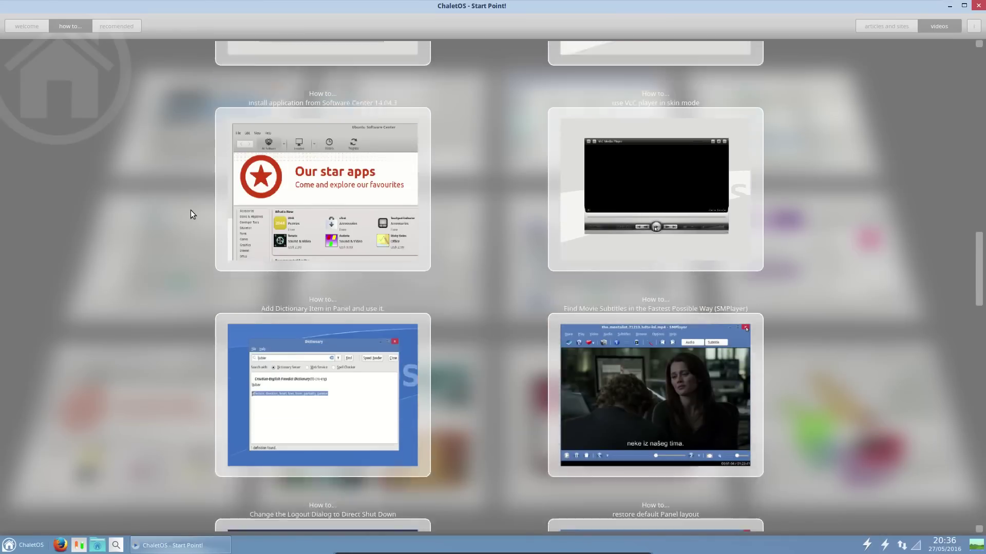
scroll(190, 215, "down", 3)
scroll(190, 215, "down", 4)
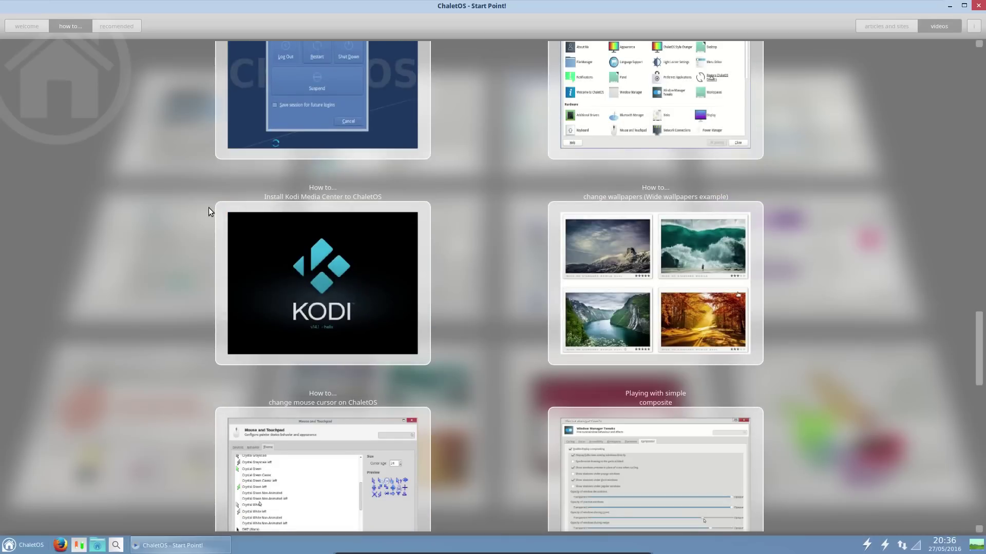
scroll(208, 208, "down", 3)
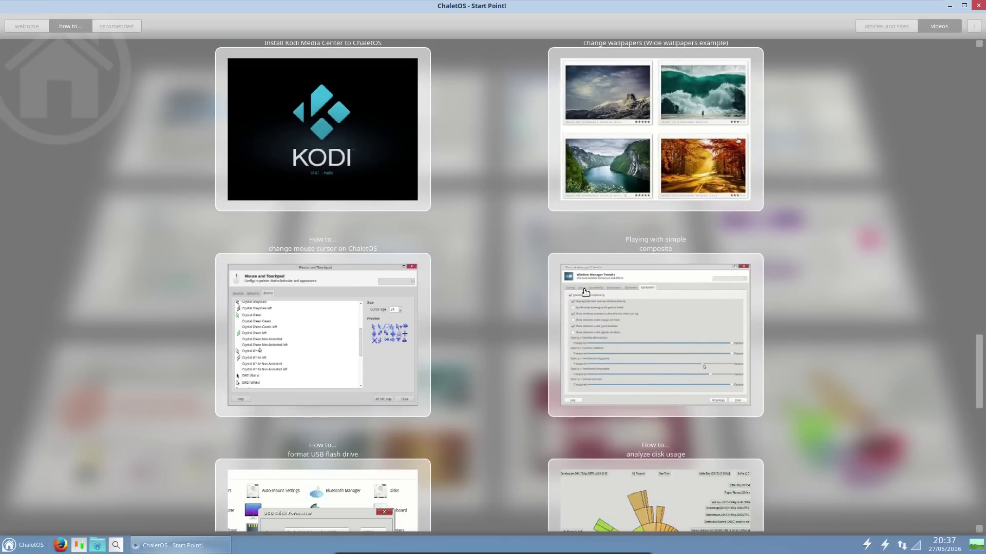
Play the 'Playing with simple composite' guide video, then exit fullscreen back to the embedded page
left_click(585, 292)
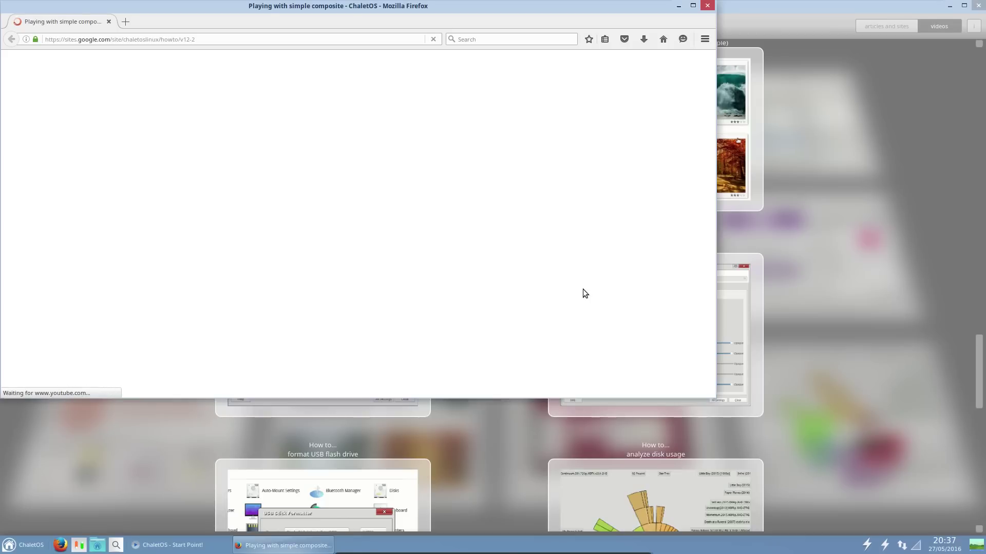
scroll(539, 281, "down", 1)
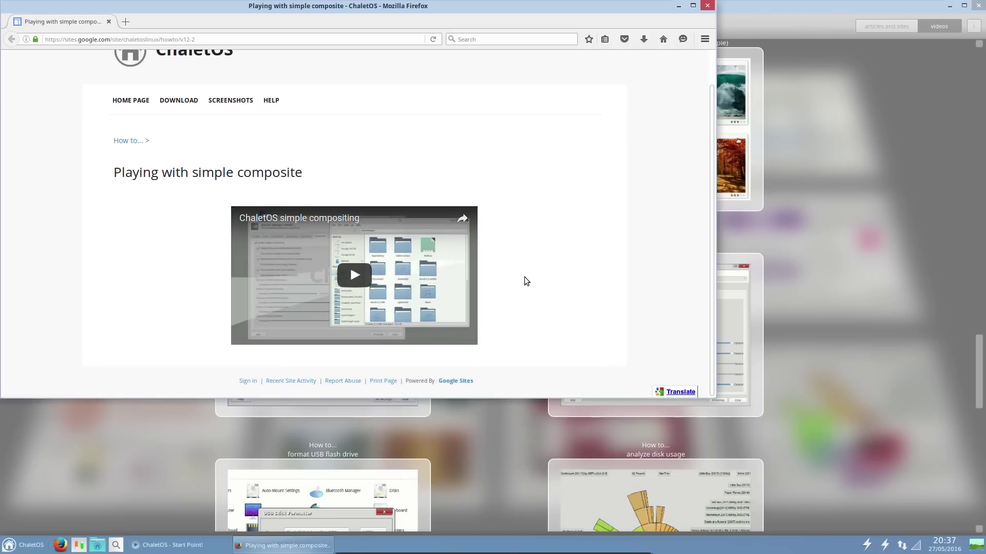
left_click(350, 268)
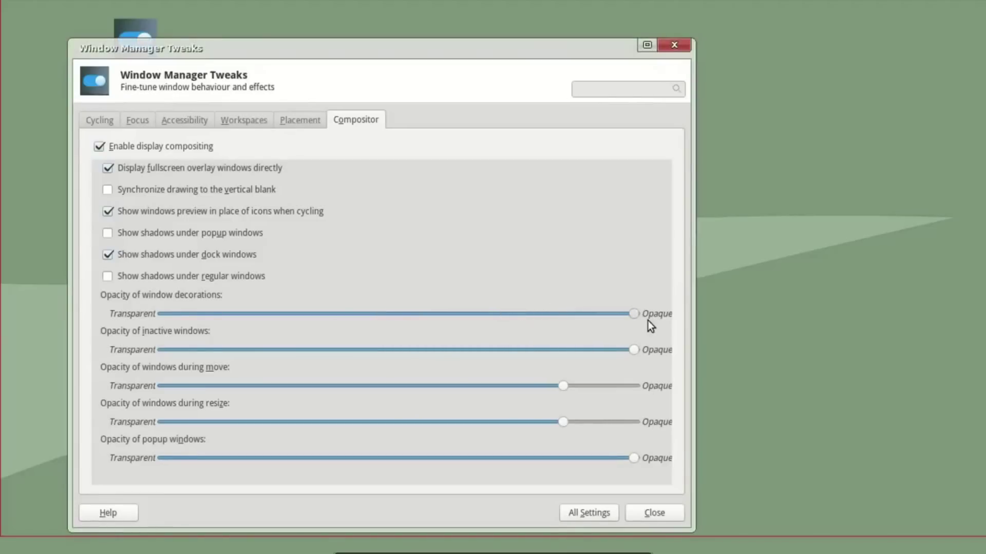
key("Escape")
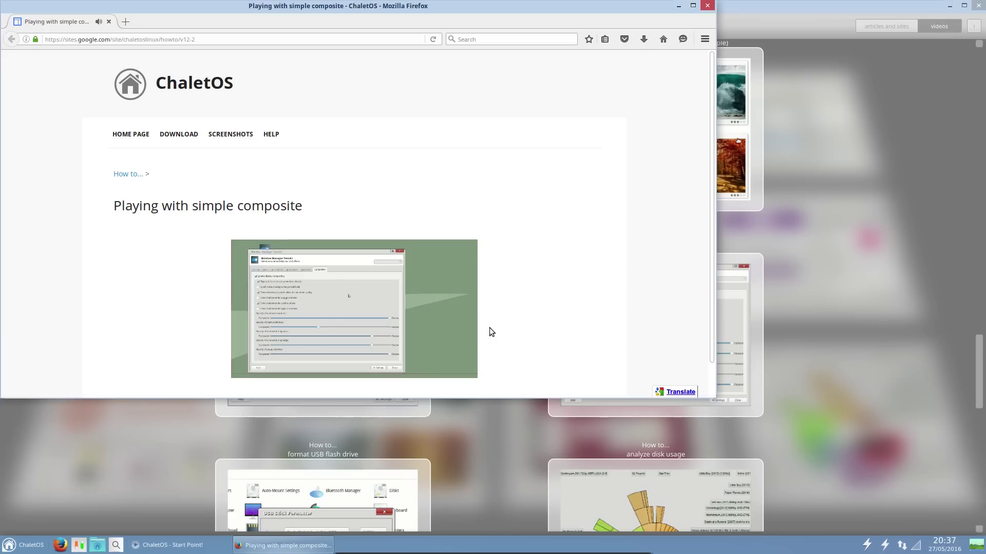
Close Firefox and scroll further through Start Point's how-to video grid
left_click(707, 7)
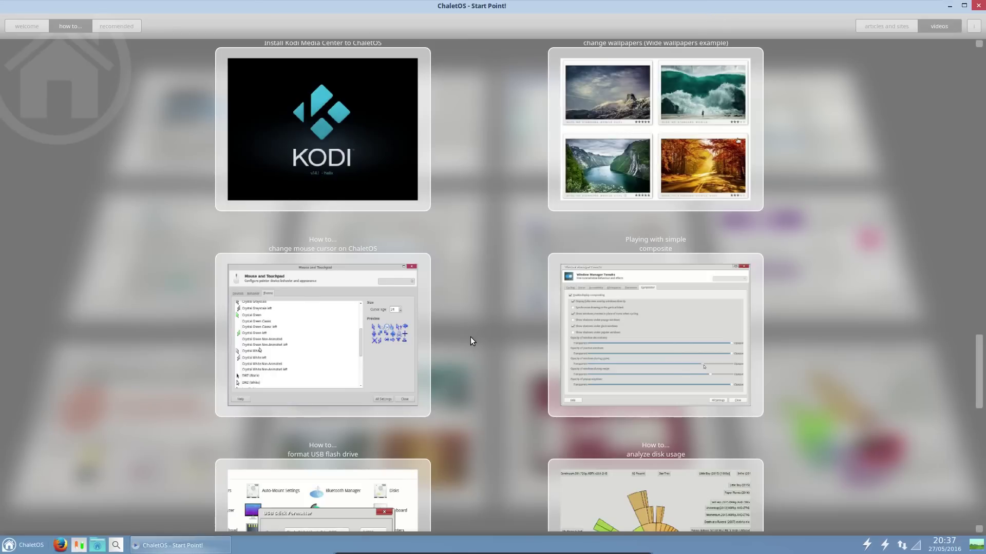
scroll(470, 338, "down", 3)
scroll(472, 341, "down", 4)
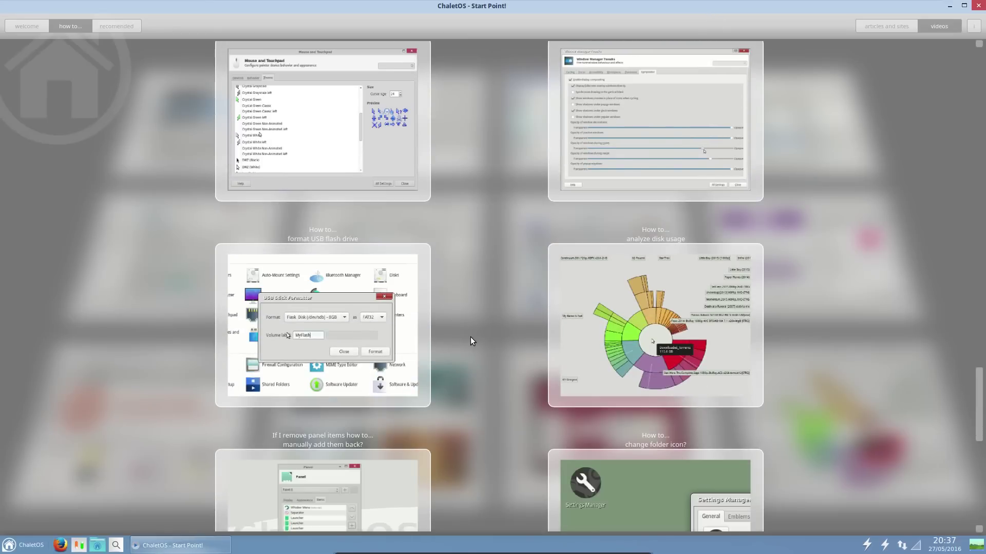
scroll(471, 340, "down", 14)
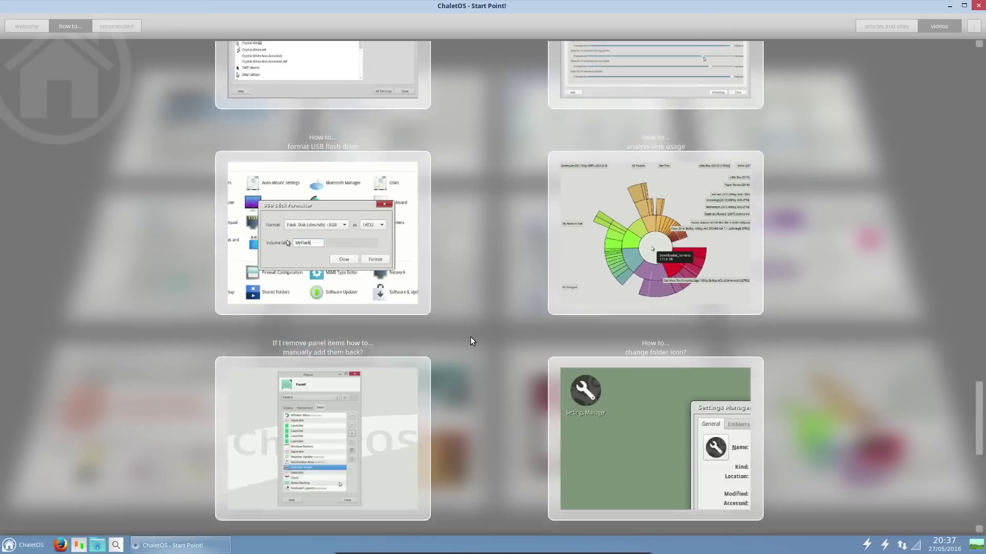
scroll(472, 341, "down", 3)
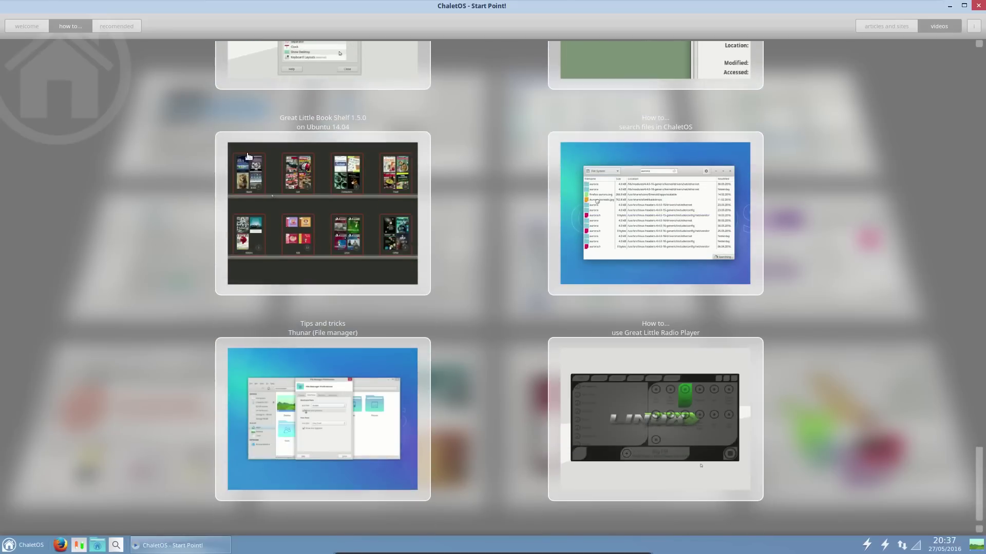
Browse the recommended multimedia applications, then switch to the recommended office applications
left_click(101, 24)
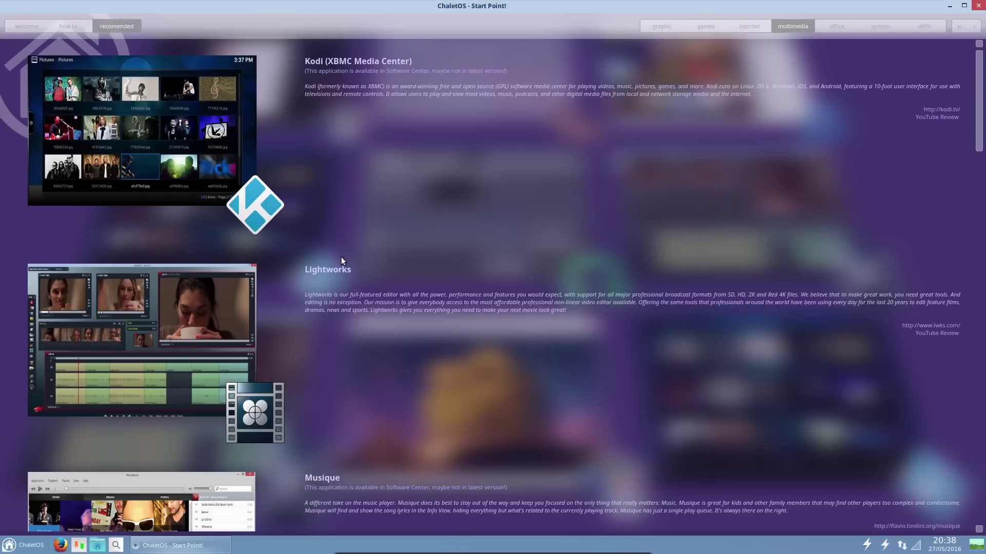
scroll(340, 279, "down", 4)
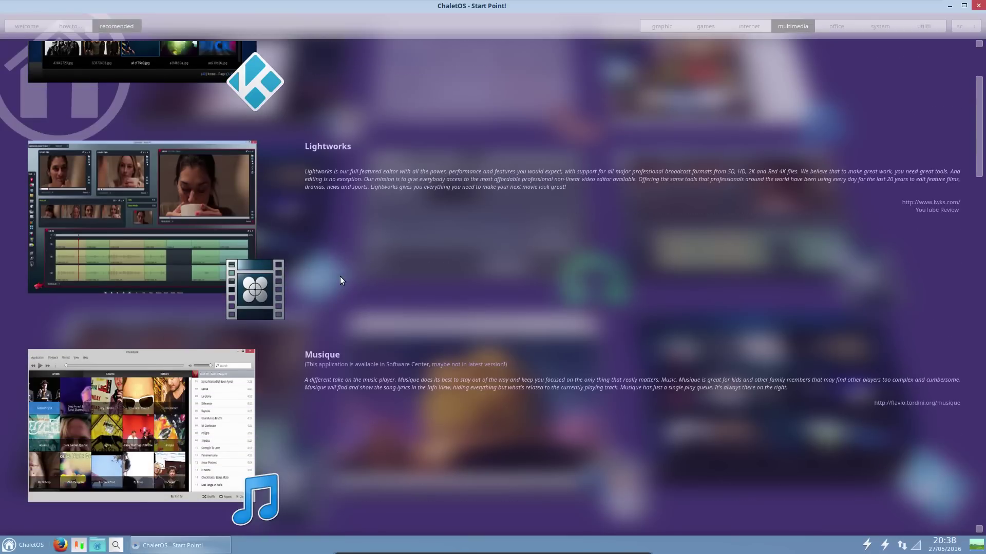
scroll(340, 280, "down", 3)
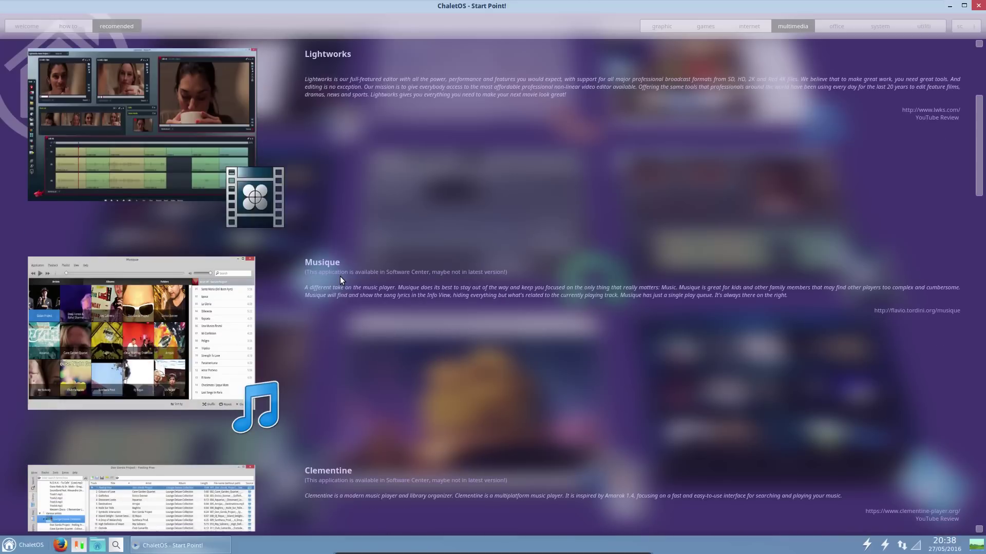
scroll(340, 278, "down", 11)
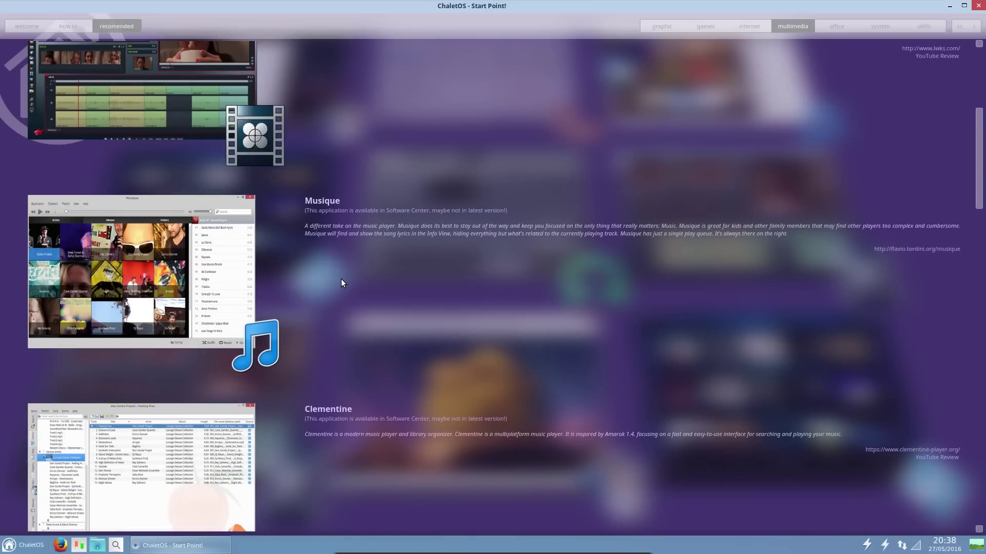
scroll(339, 278, "down", 18)
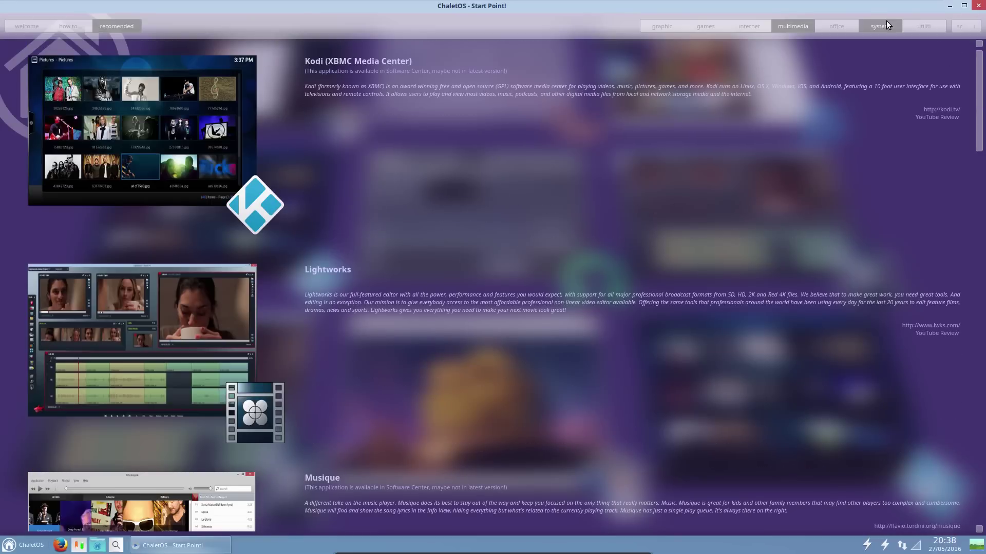
left_click(854, 24)
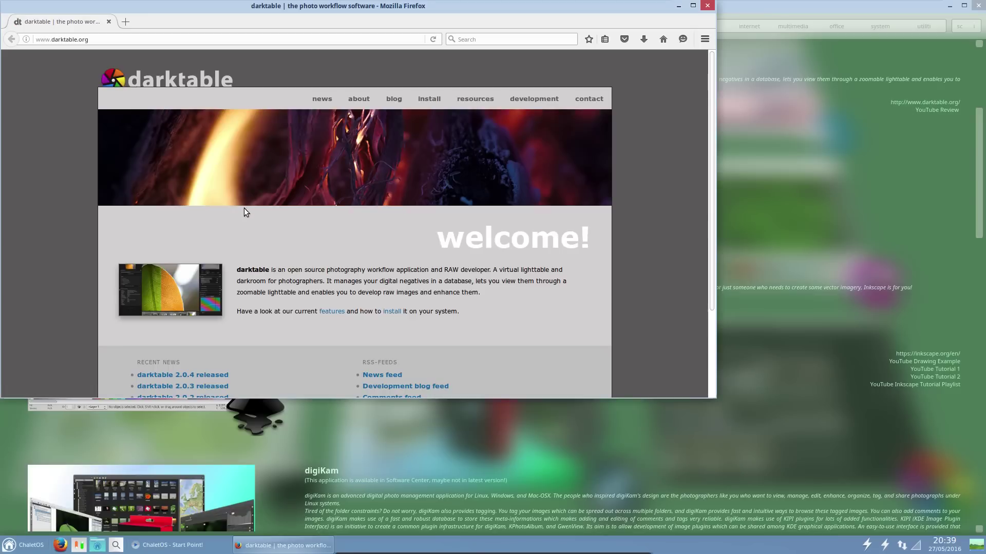
Scroll the darktable page and close the Darktable Review video tab
scroll(246, 208, "down", 2)
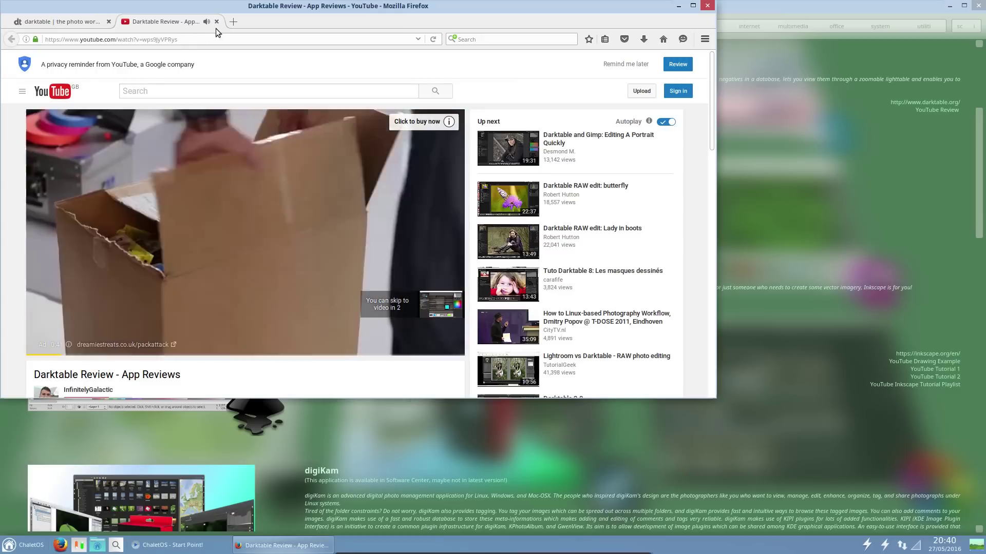
left_click(217, 21)
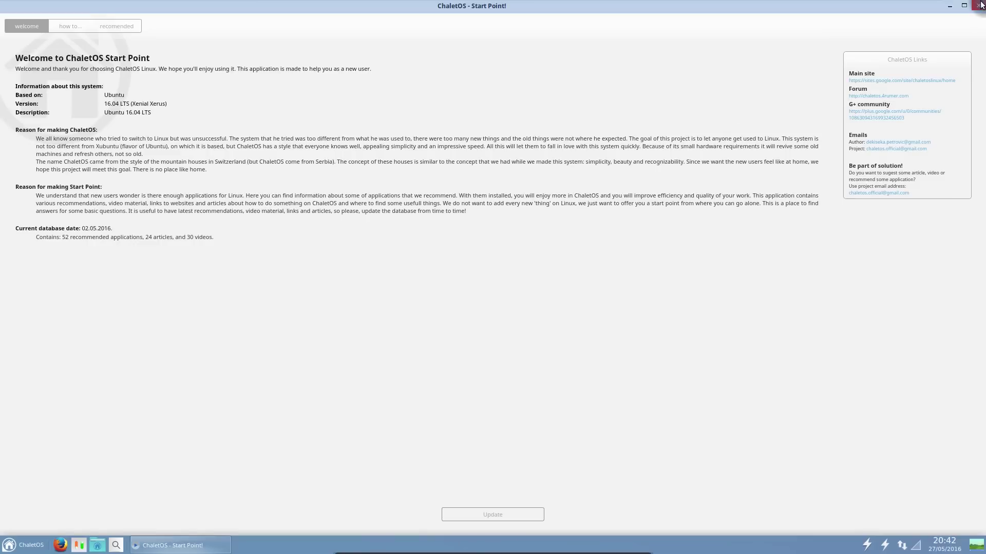
Close Start Point, launch Style Changer, and preview Brave Classic, Orange Classic and Win7 Silver Classic
left_click(978, 5)
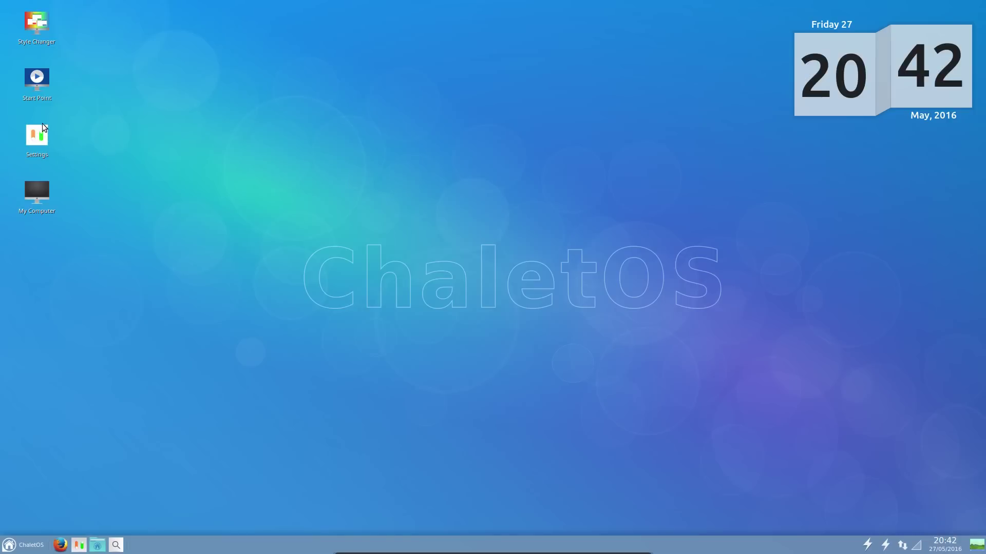
double_click(36, 34)
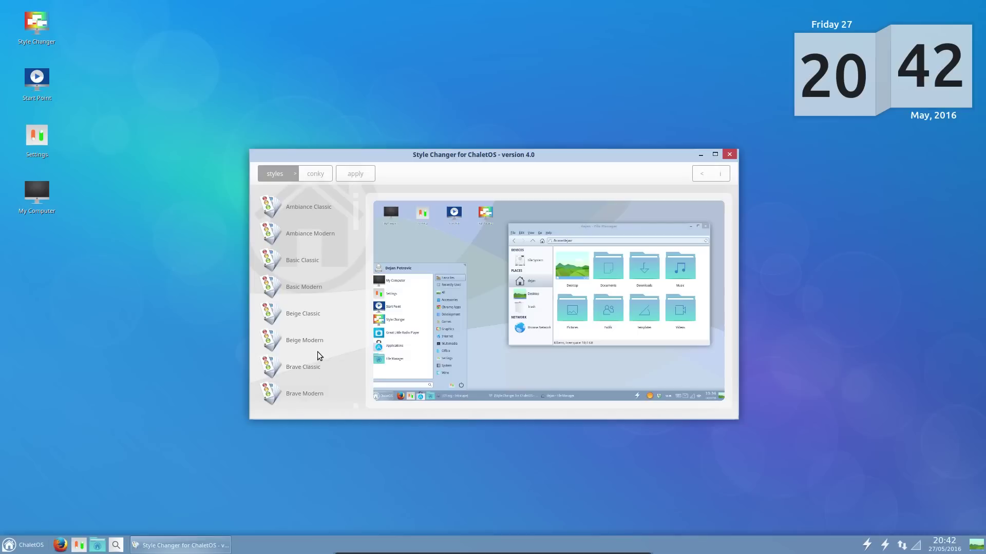
left_click(316, 368)
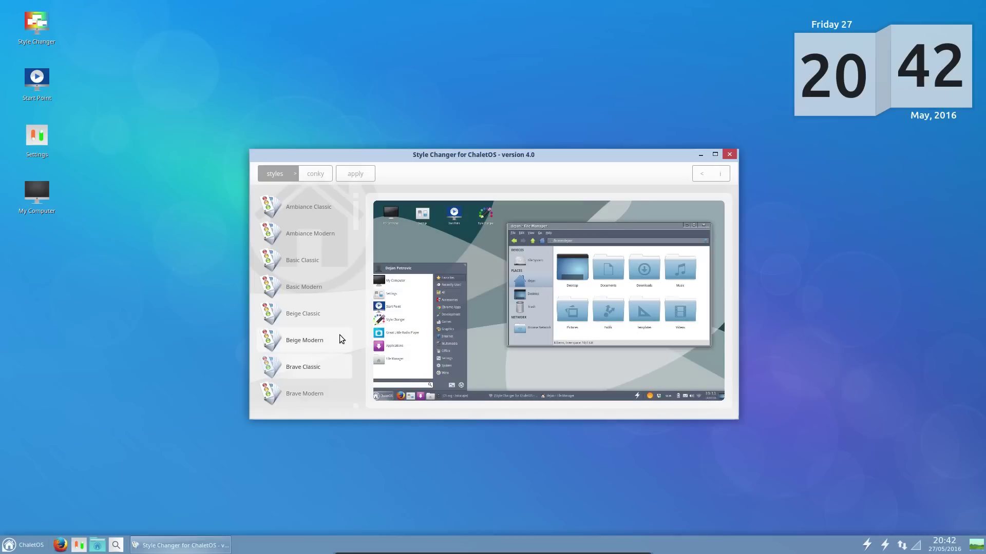
left_click_drag(356, 236, 356, 316)
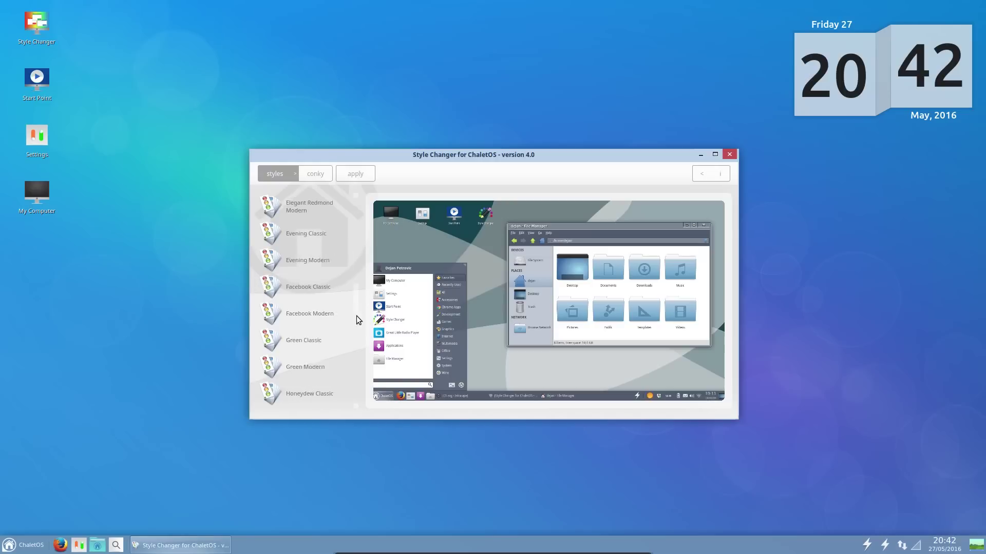
left_click(331, 313)
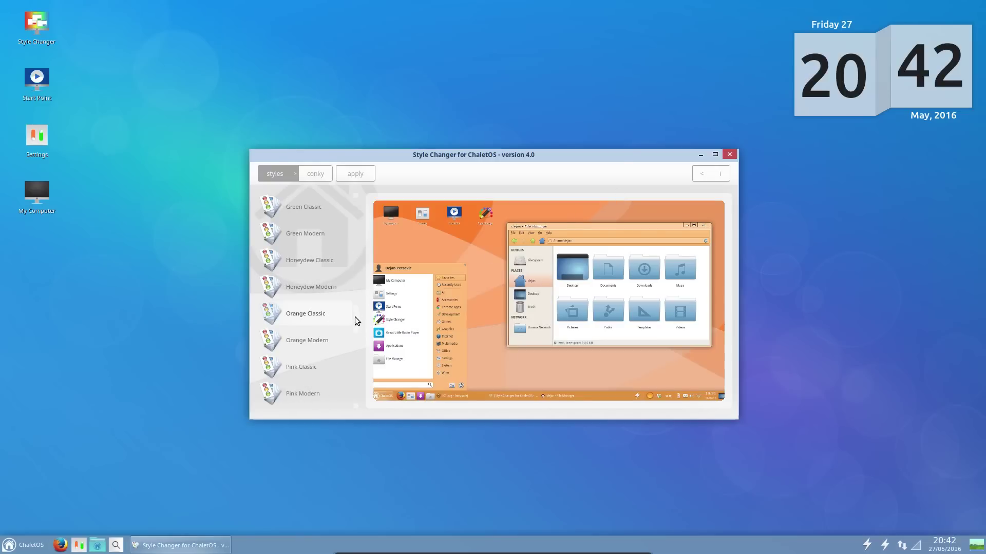
left_click_drag(357, 321, 362, 386)
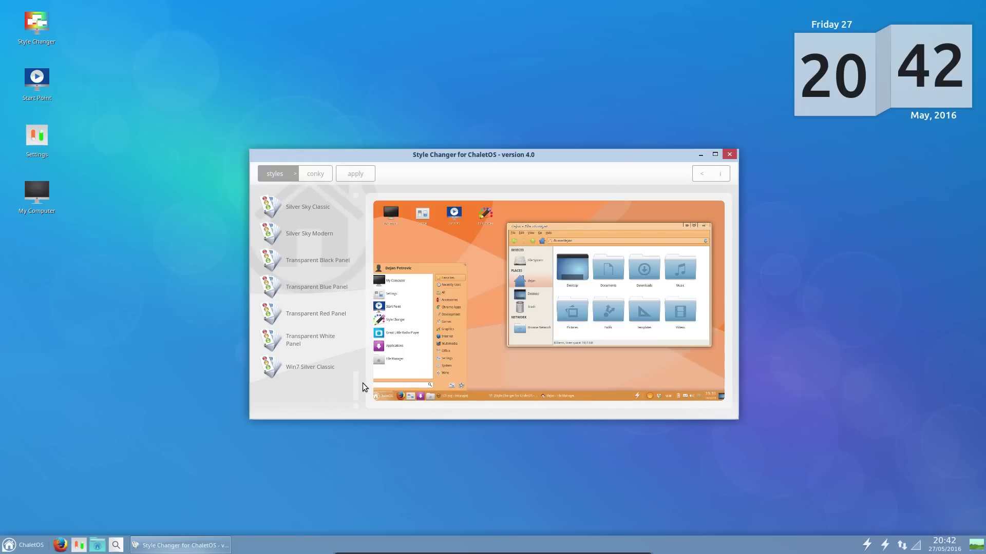
left_click(313, 370)
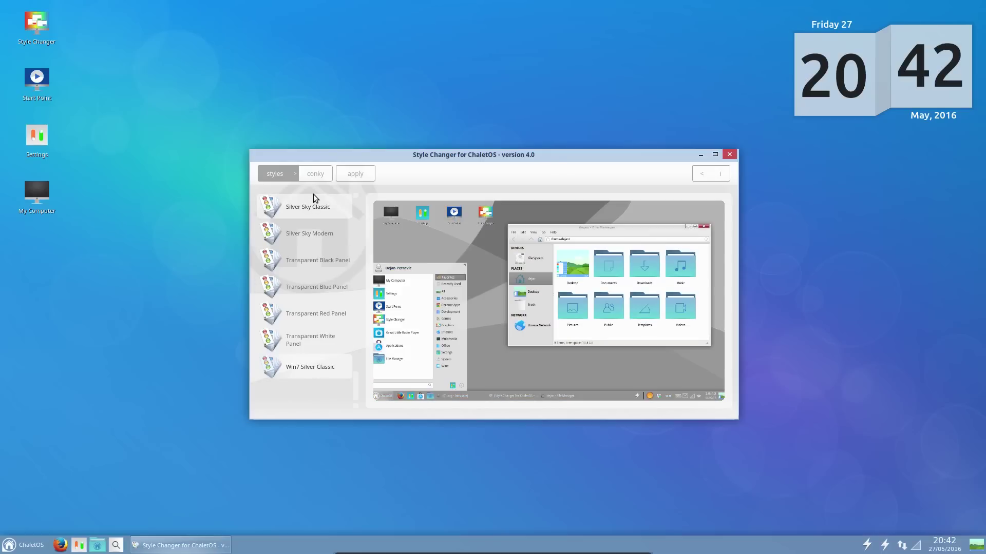
Preview the Analog Clock, Mono Bars Light, Pie Clock and System Info White 2 (details) conkies
left_click(315, 175)
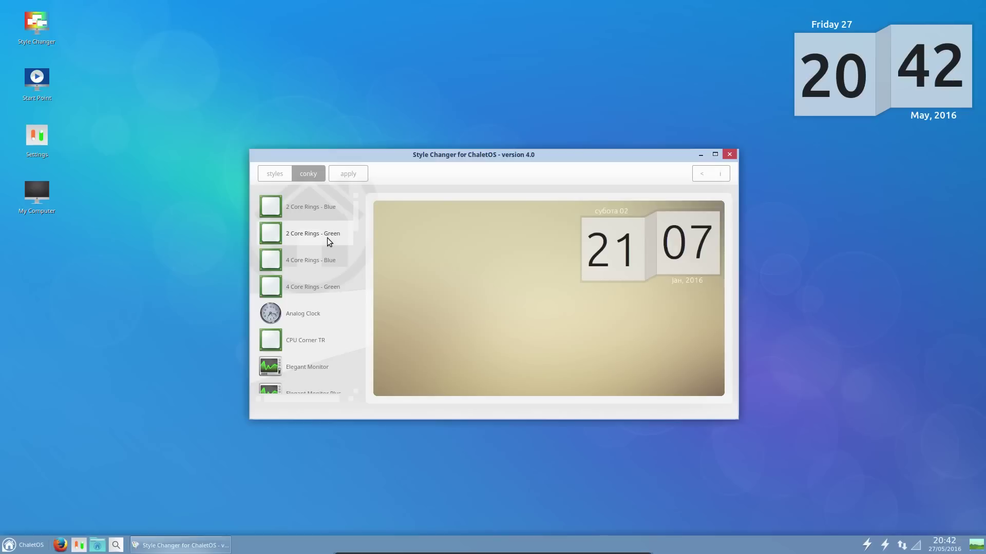
left_click(316, 311)
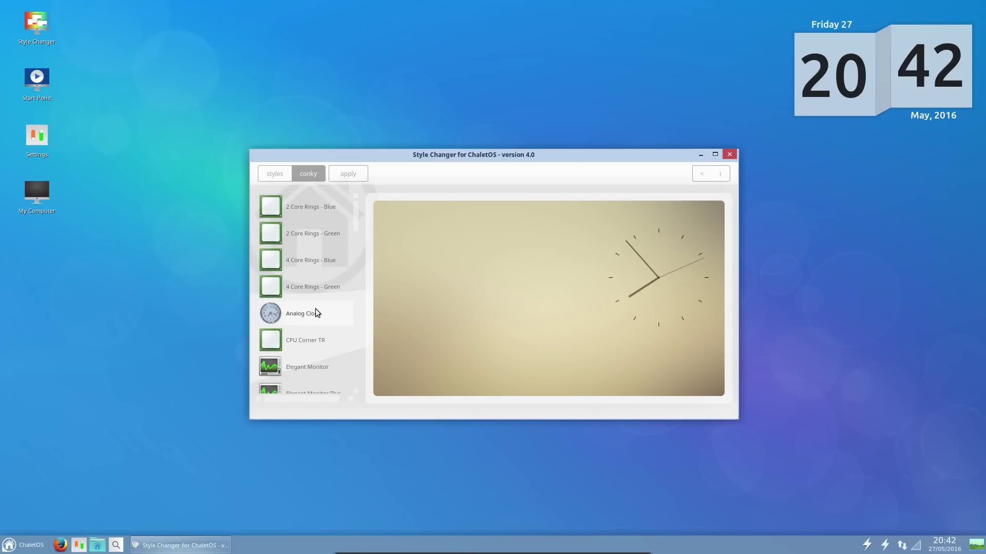
scroll(315, 298, "down", 5)
left_click(315, 290)
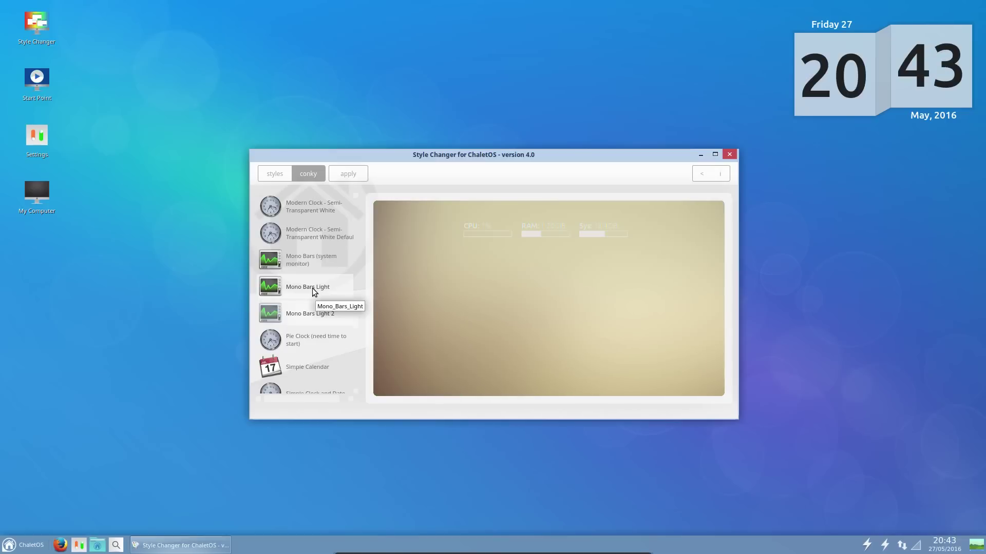
left_click(328, 333)
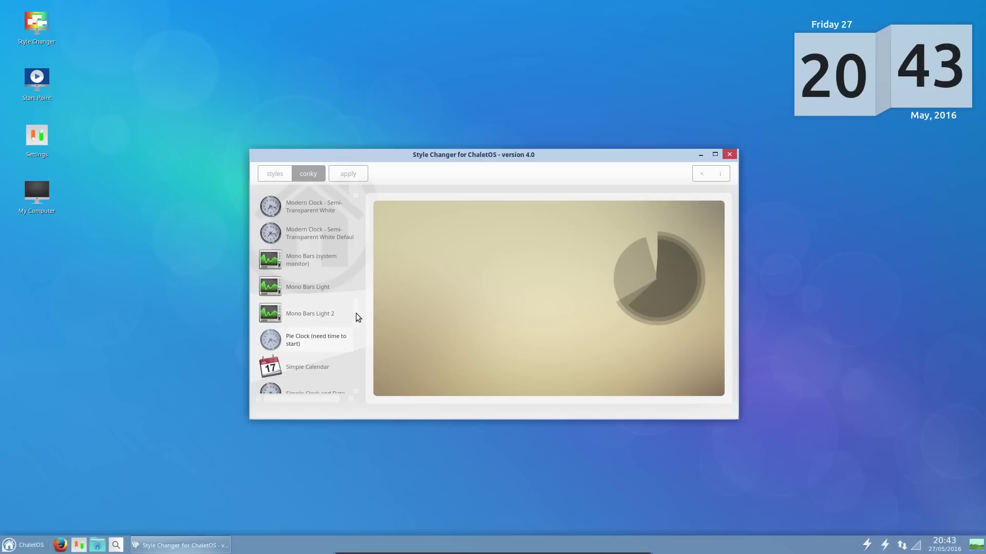
left_click_drag(356, 313, 355, 372)
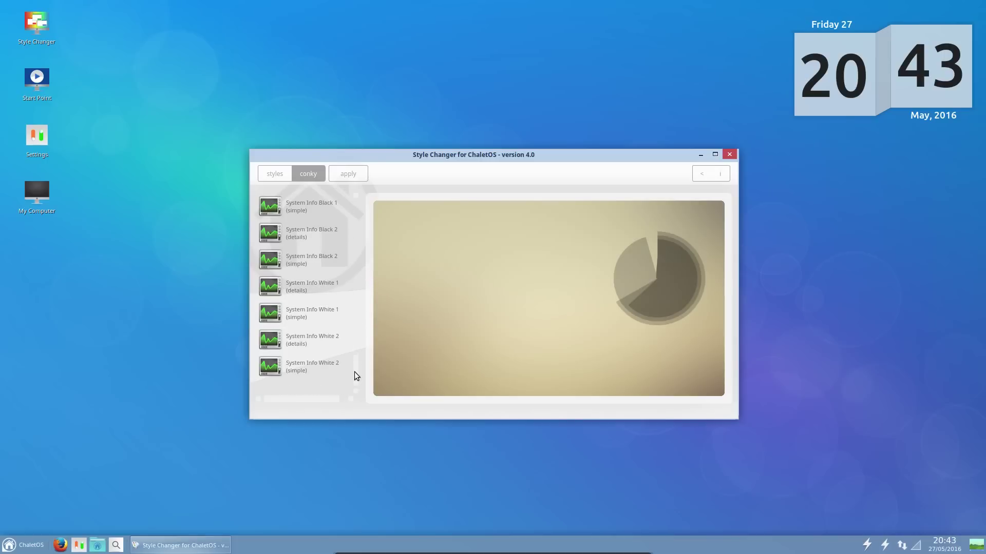
left_click(316, 335)
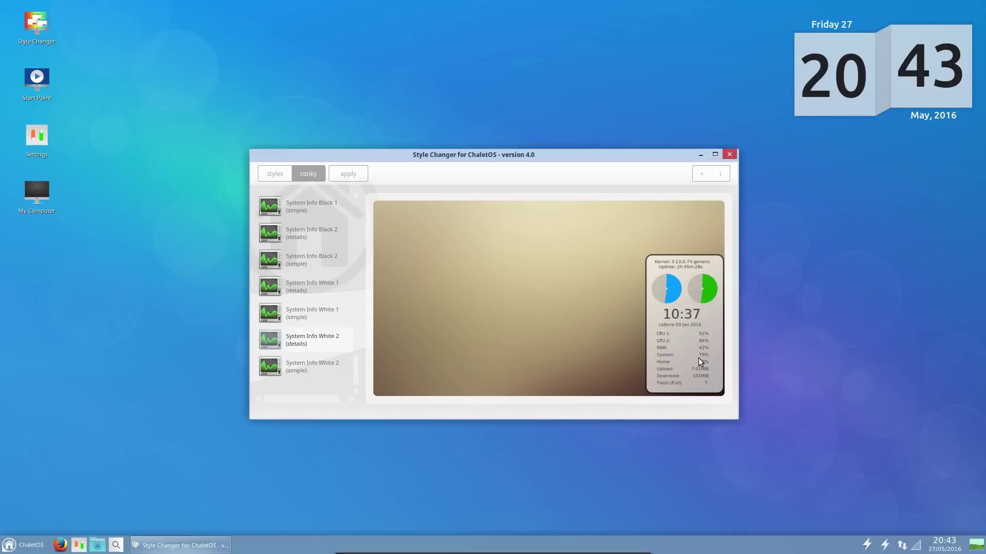
Apply System Info White 2 (details), try White 1 (simple), then reapply White 2 (details) to the desktop
left_click(345, 171)
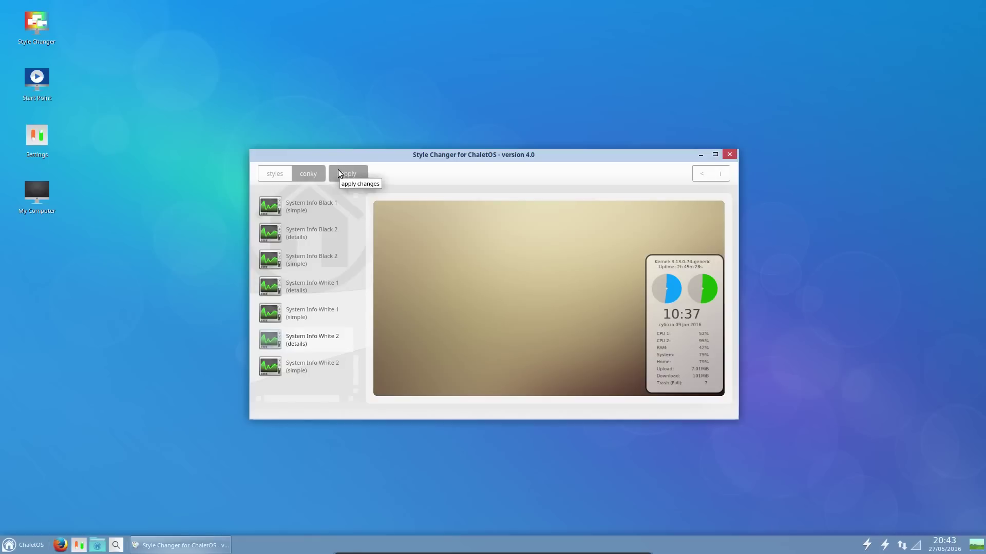
left_click(322, 317)
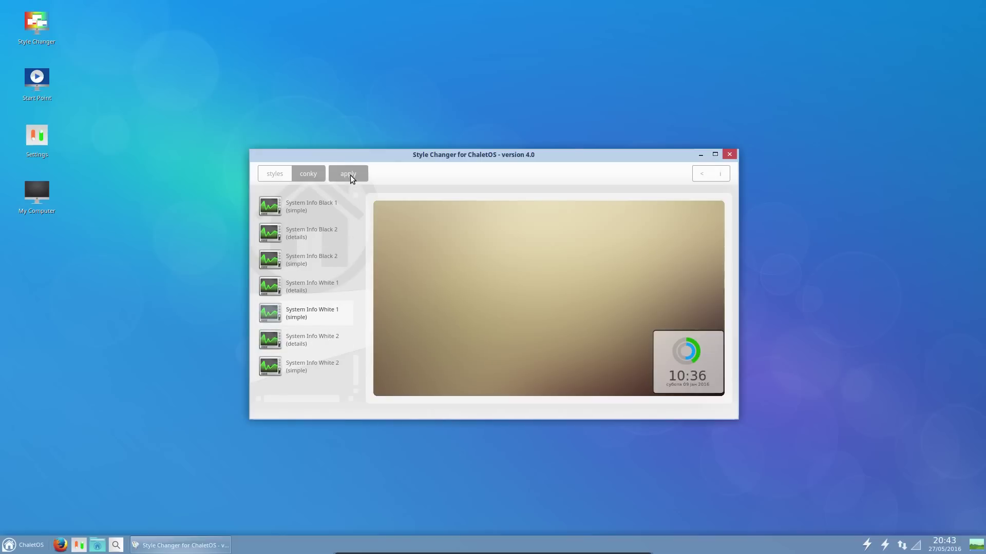
left_click(350, 175)
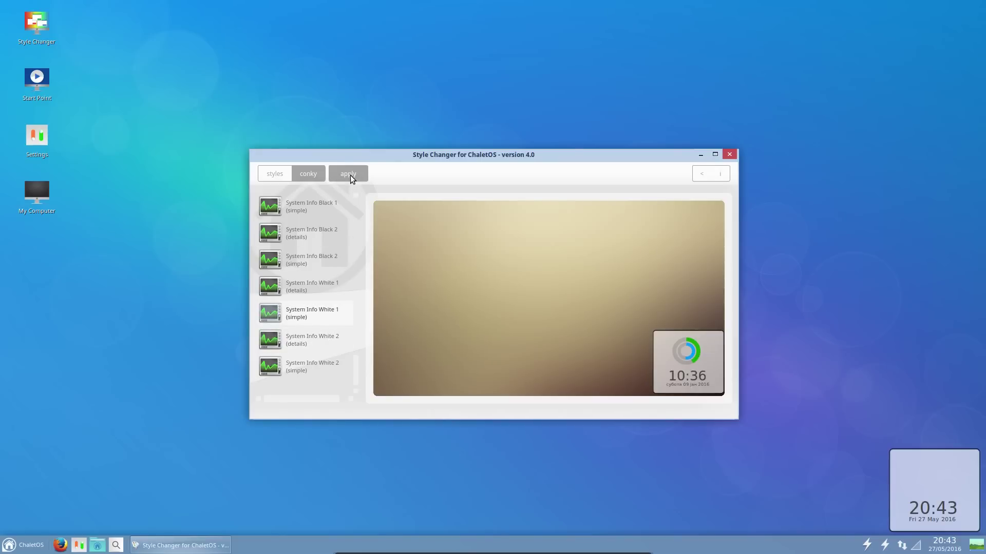
left_click(315, 341)
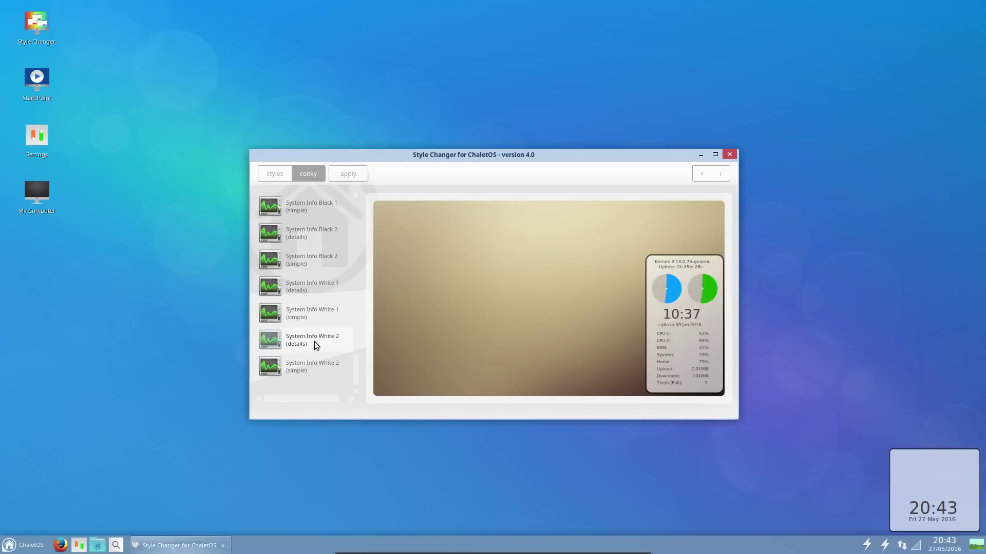
left_click(340, 174)
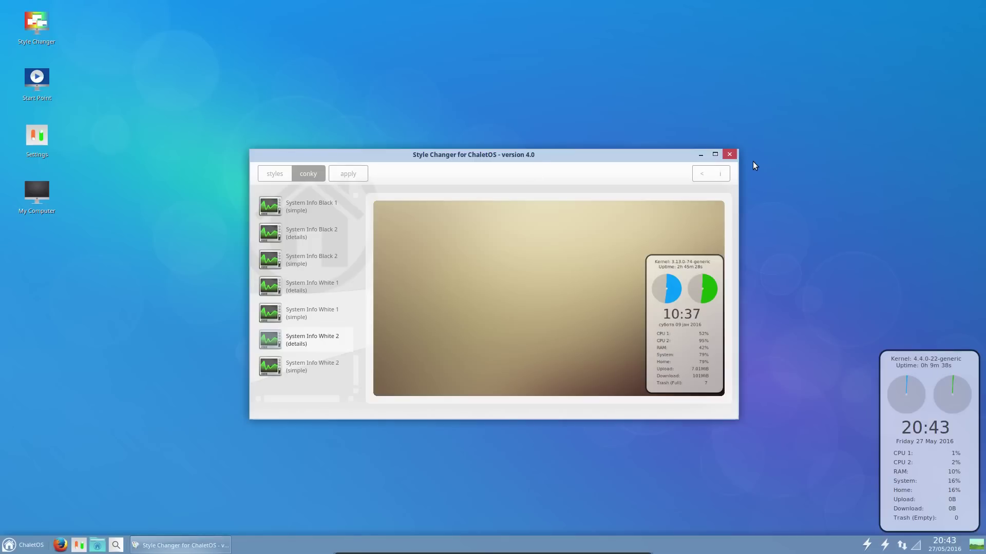
Close the style changer and browse the Settings Manager's Personal, Hardware and System categories
left_click(729, 154)
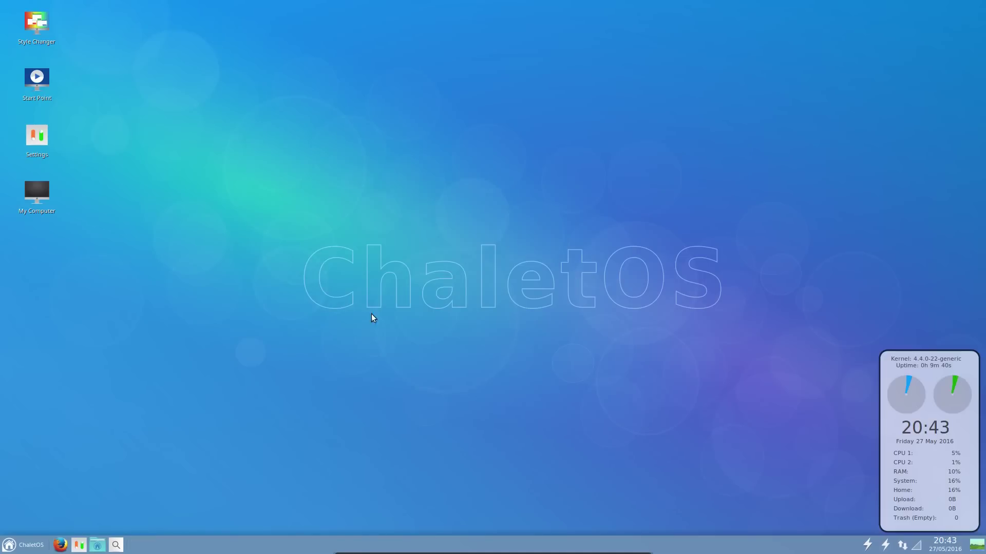
left_click(79, 545)
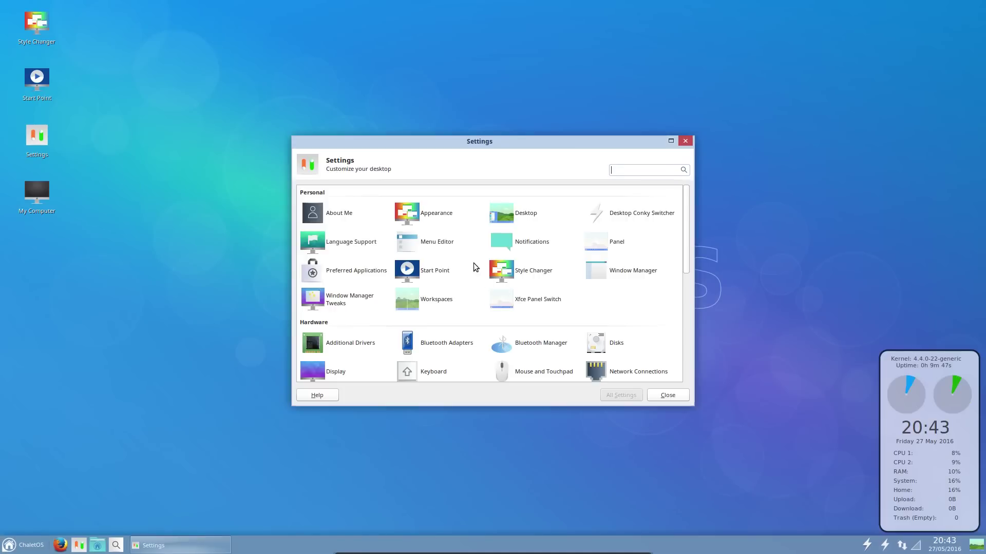
scroll(427, 244, "down", 2)
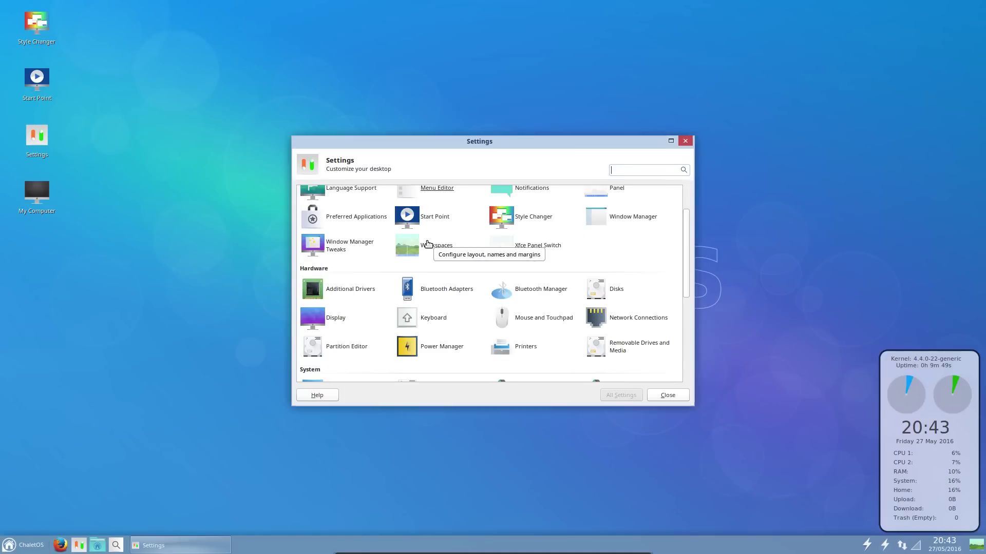
scroll(426, 244, "up", 2)
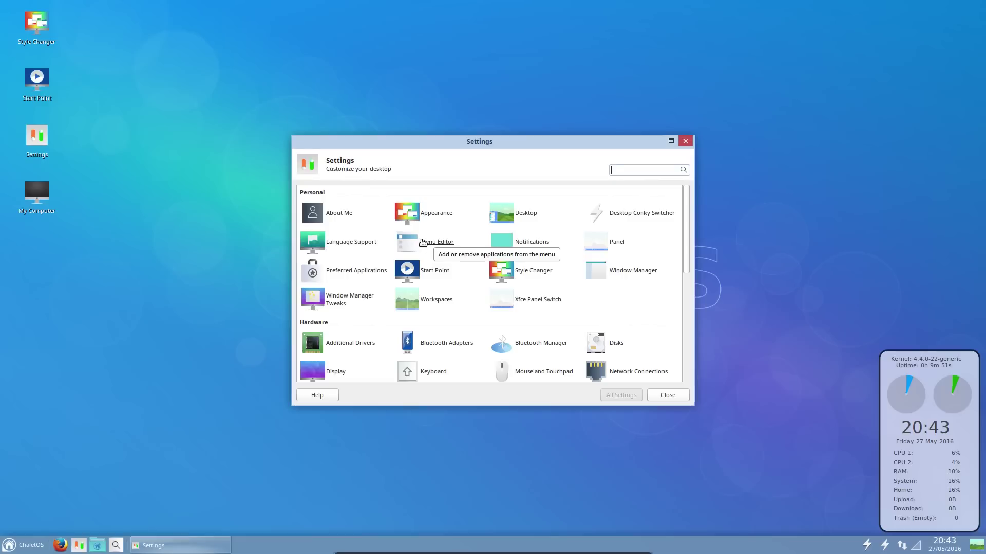
scroll(422, 242, "down", 5)
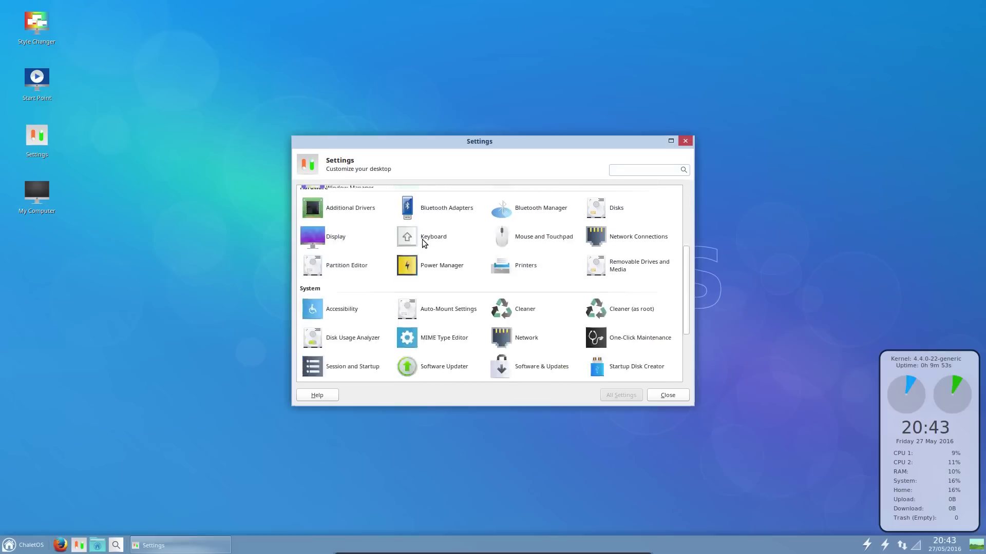
scroll(425, 241, "down", 1)
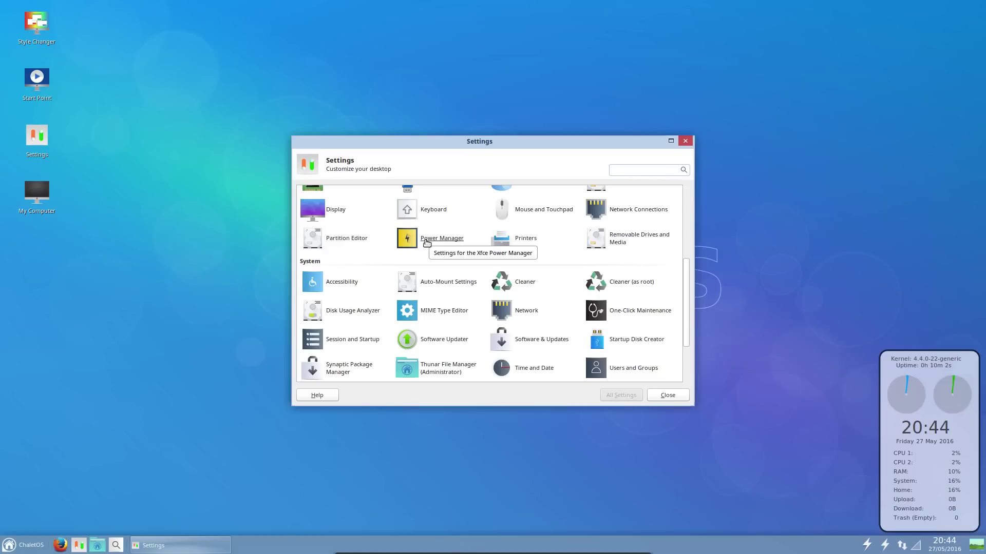
scroll(440, 277, "down", 2)
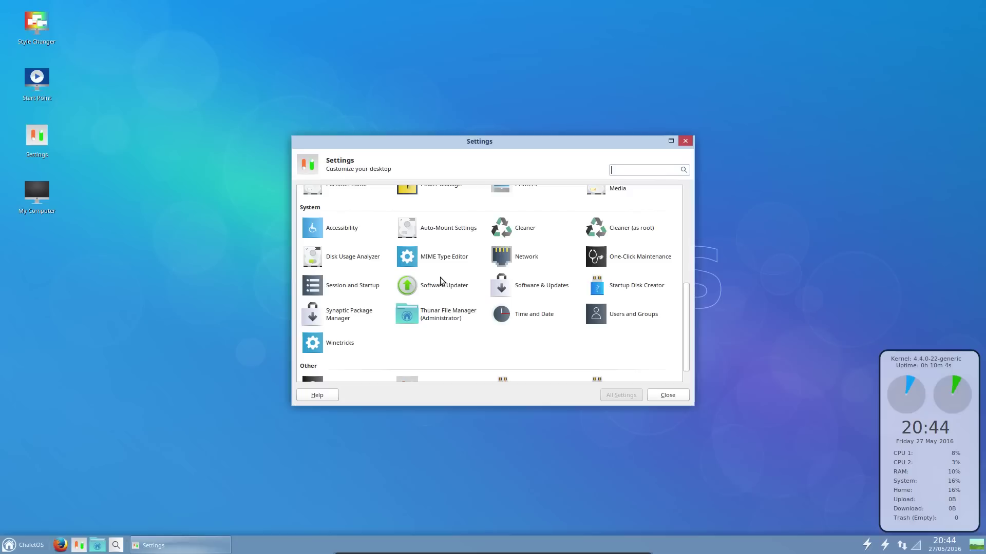
Run One-Click Maintenance with the administrator password and move its terminal window to the left
left_click(633, 257)
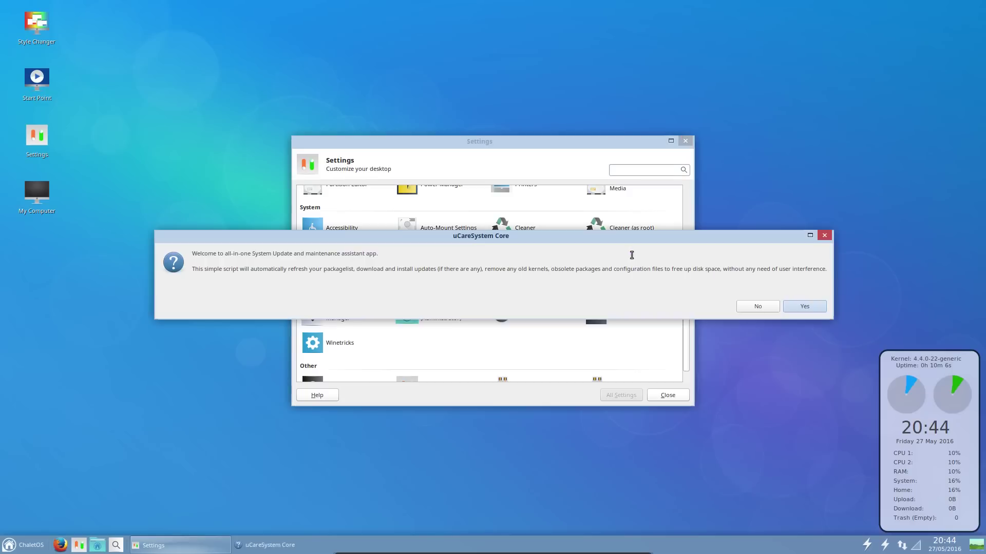
left_click(803, 308)
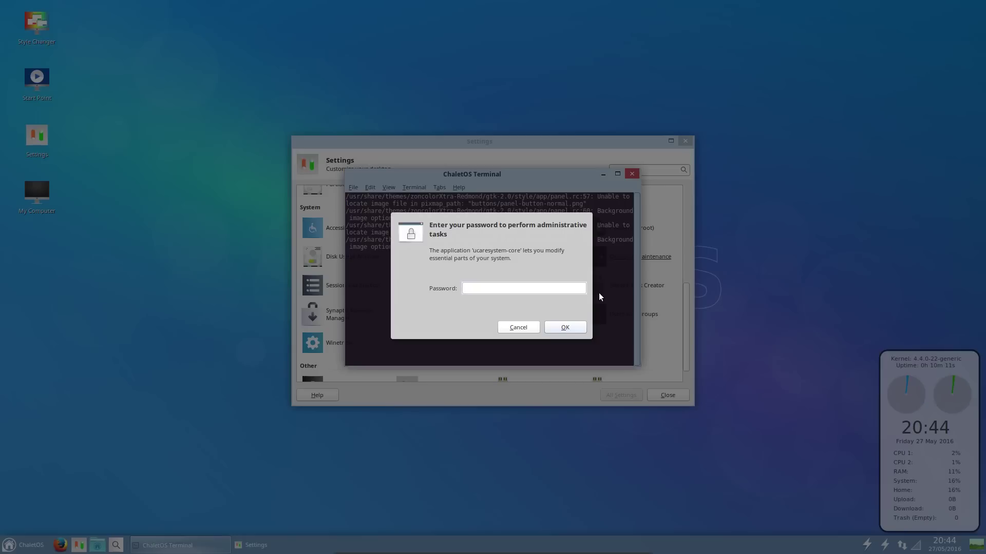
type("•••••••••")
key("Return")
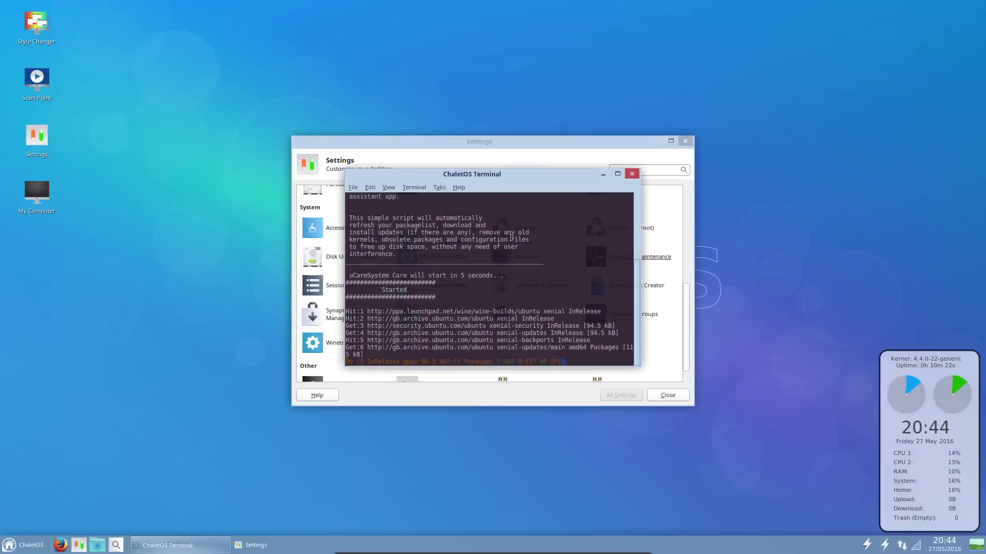
left_click_drag(508, 174, 236, 183)
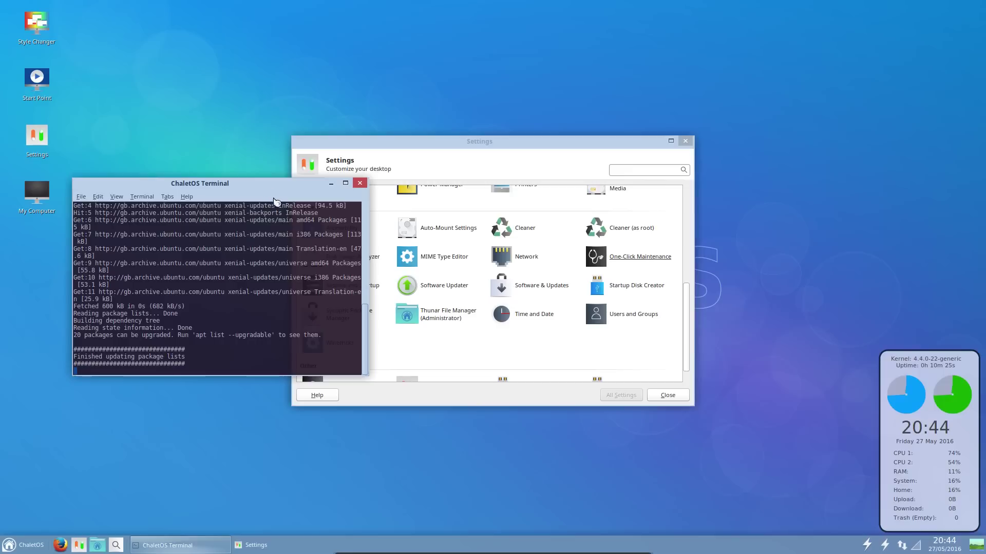
Review BleachBit's Whitelist of protected paths, then close Preferences and BleachBit
left_click(522, 231)
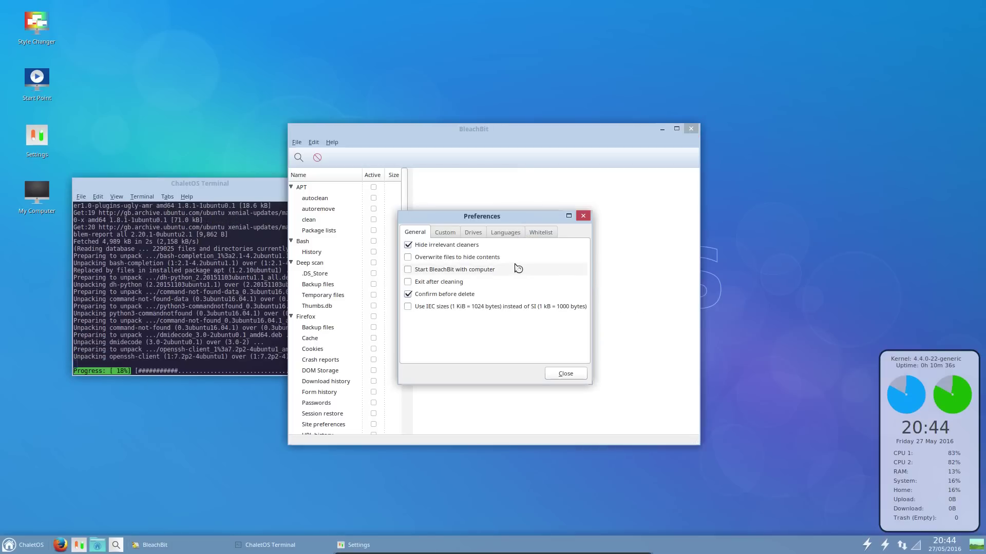
left_click(540, 232)
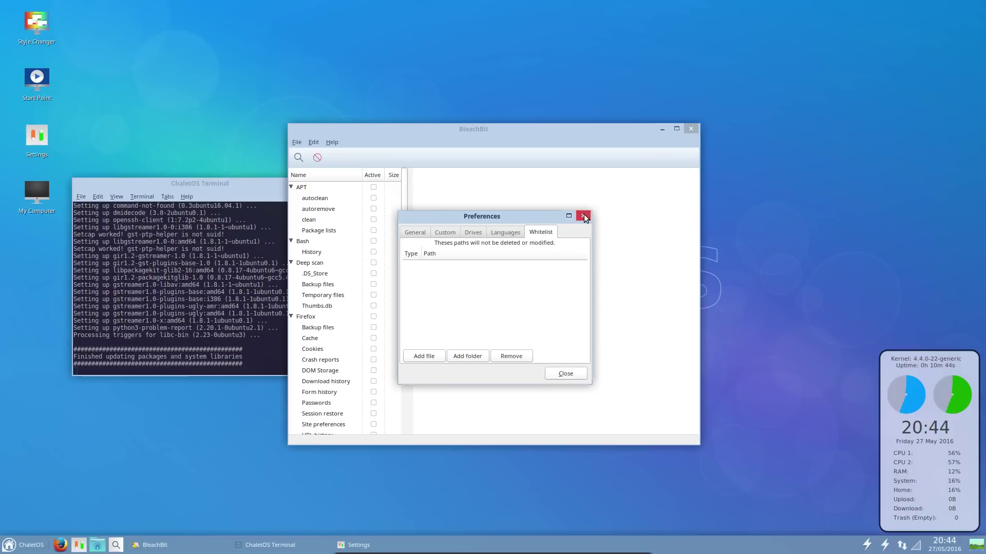
left_click(584, 216)
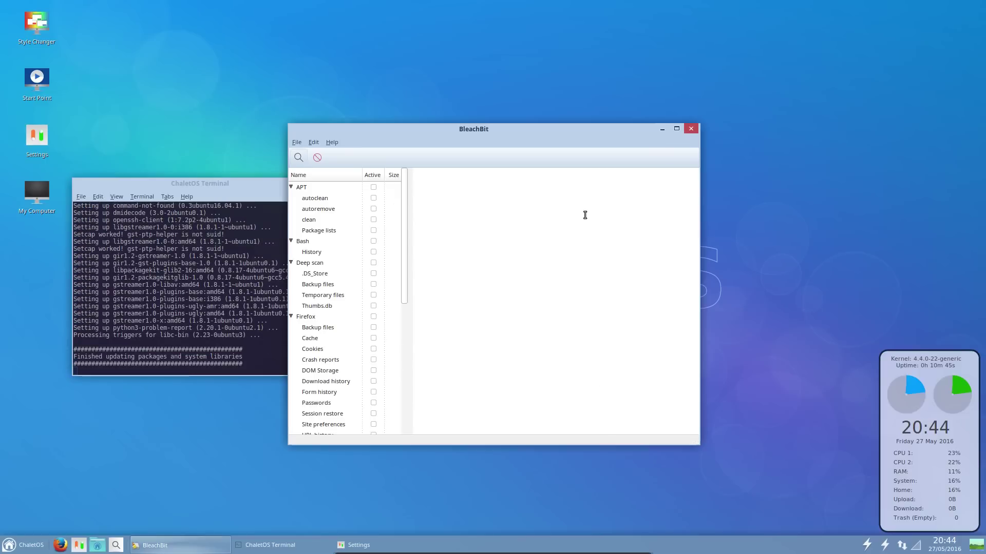
left_click(693, 129)
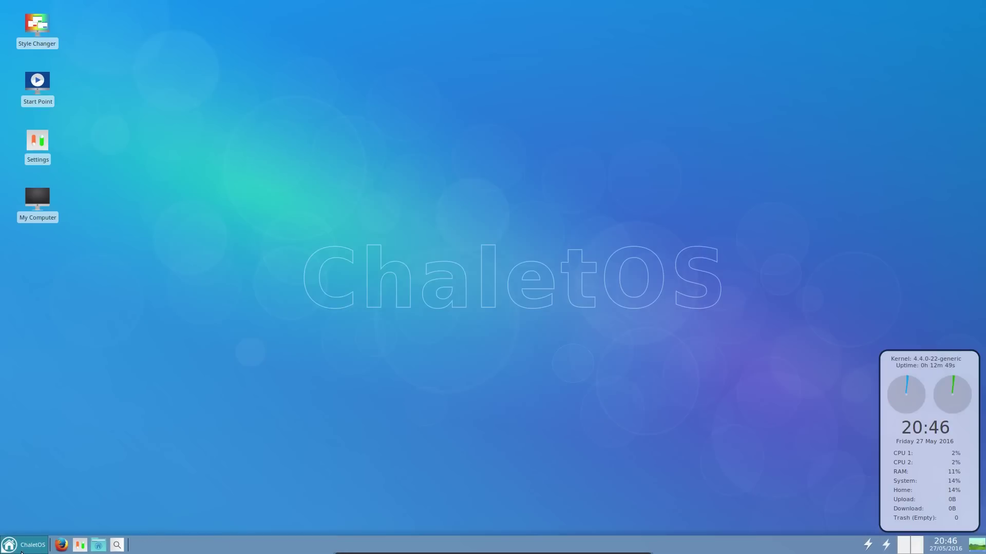
Browse the ChaletOS menu's Accessories, Games, Internet, Multimedia and Office categories
left_click(22, 550)
left_click(169, 368)
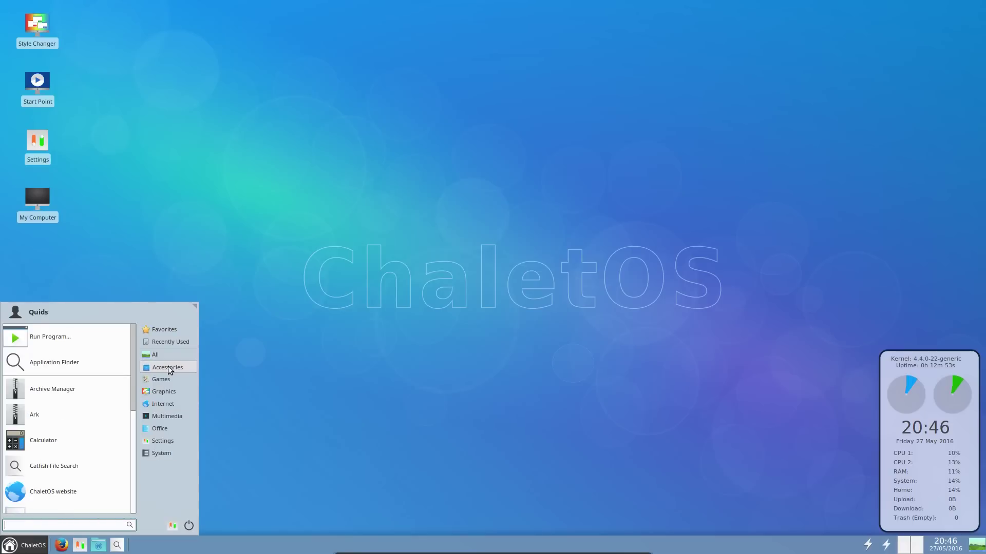
scroll(119, 421, "down", 5)
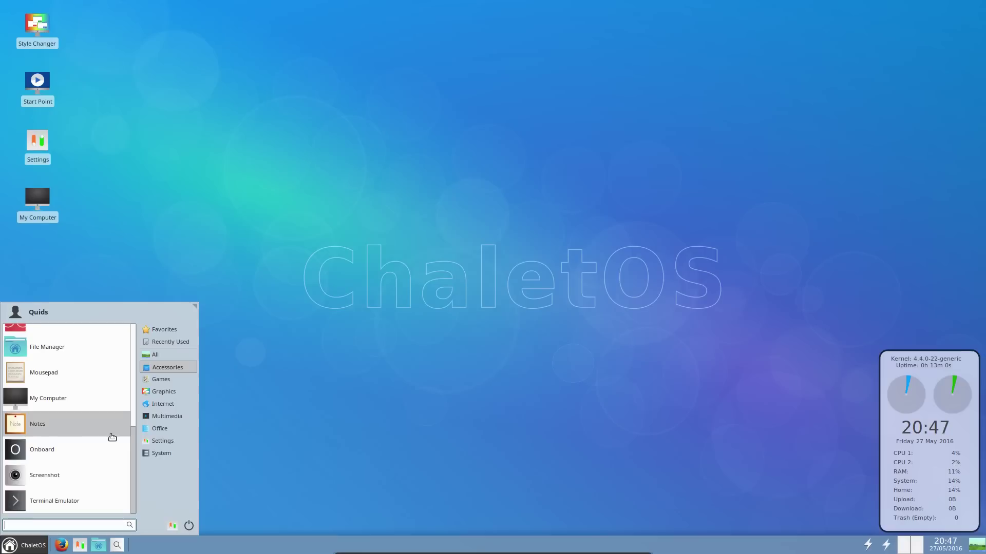
mouse_move(164, 386)
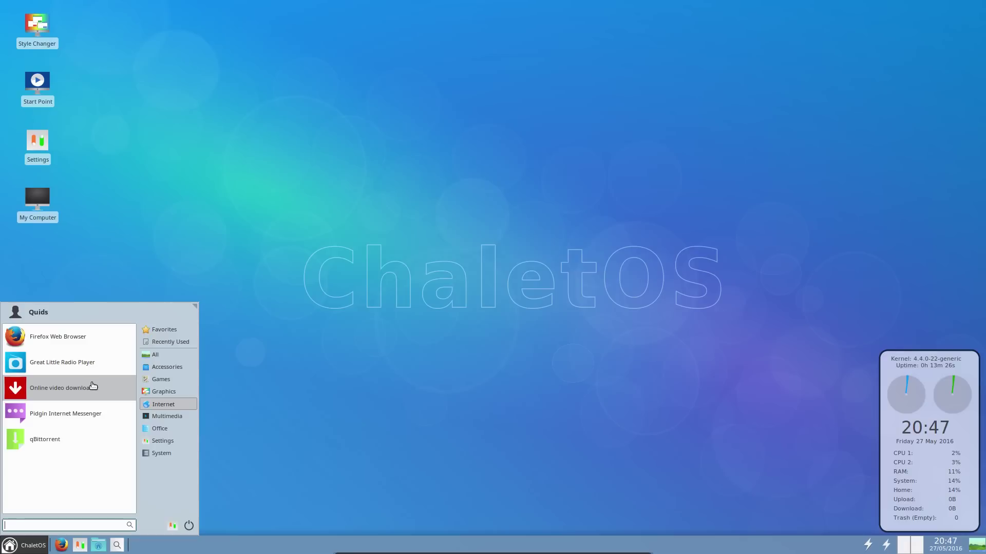
left_click(164, 417)
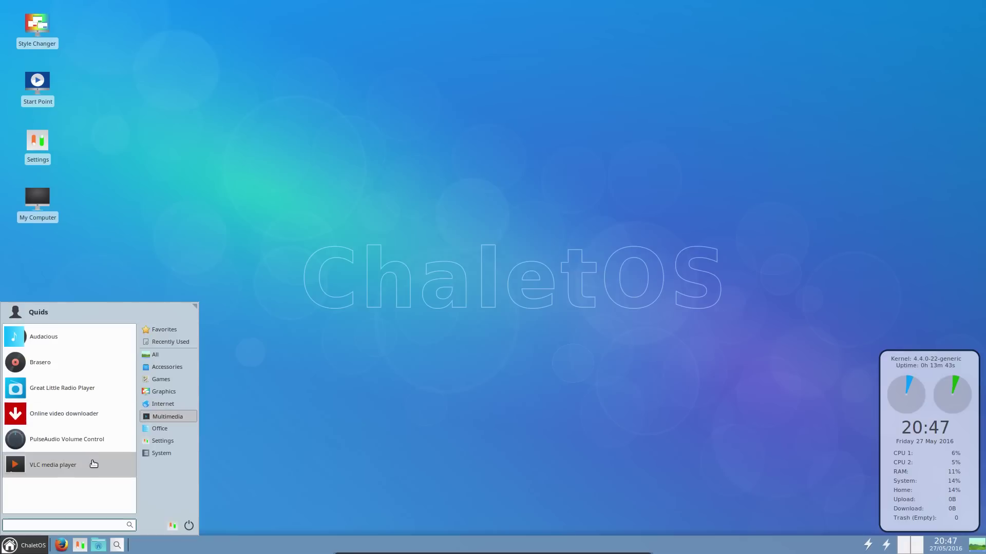
mouse_move(160, 429)
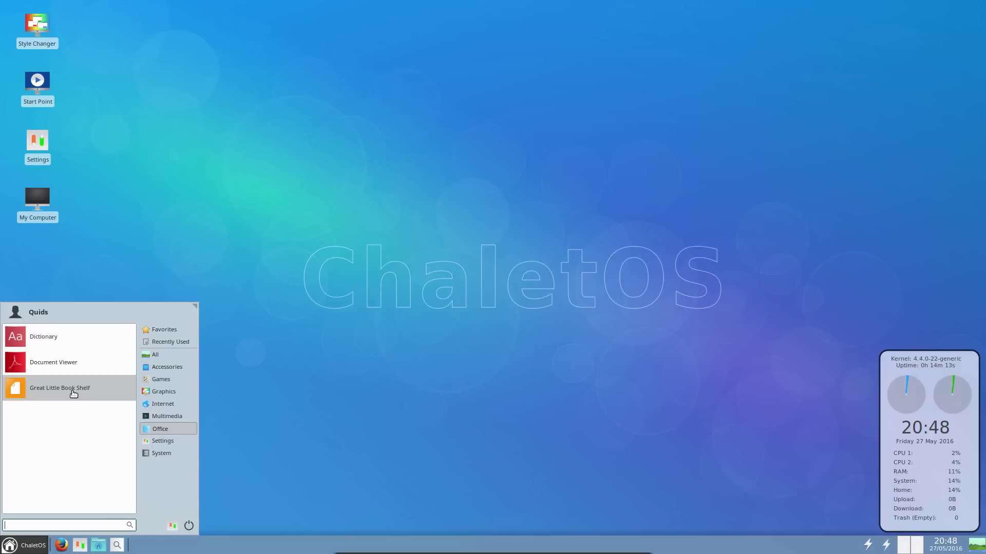
Launch Task Manager from the menu's System category, view its 184 processes, and close it
left_click(175, 441)
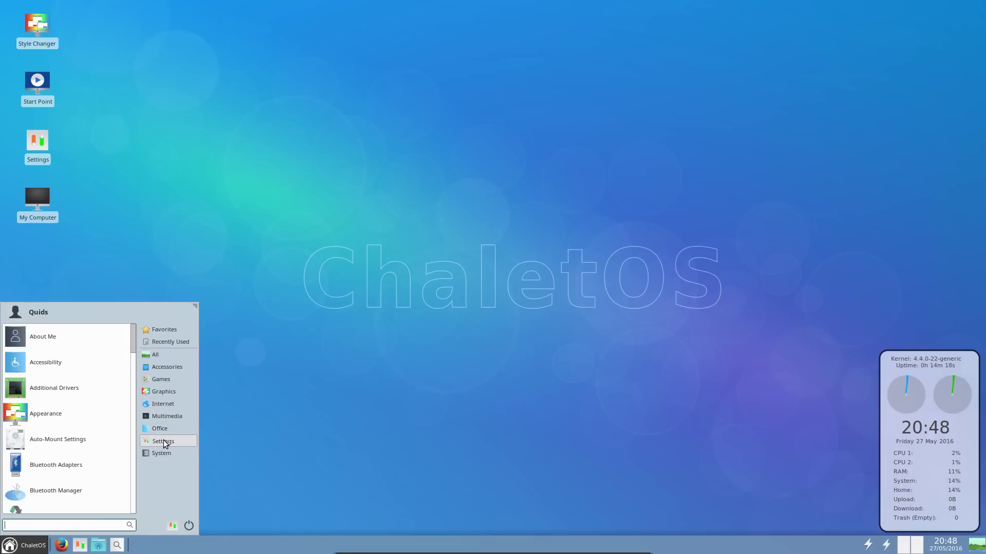
scroll(45, 438, "down", 10)
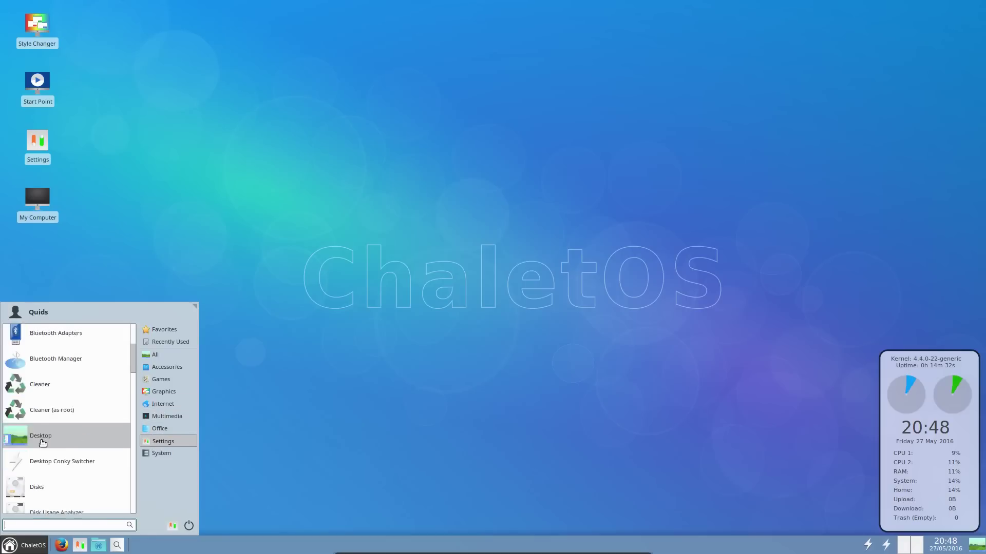
scroll(38, 442, "down", 7)
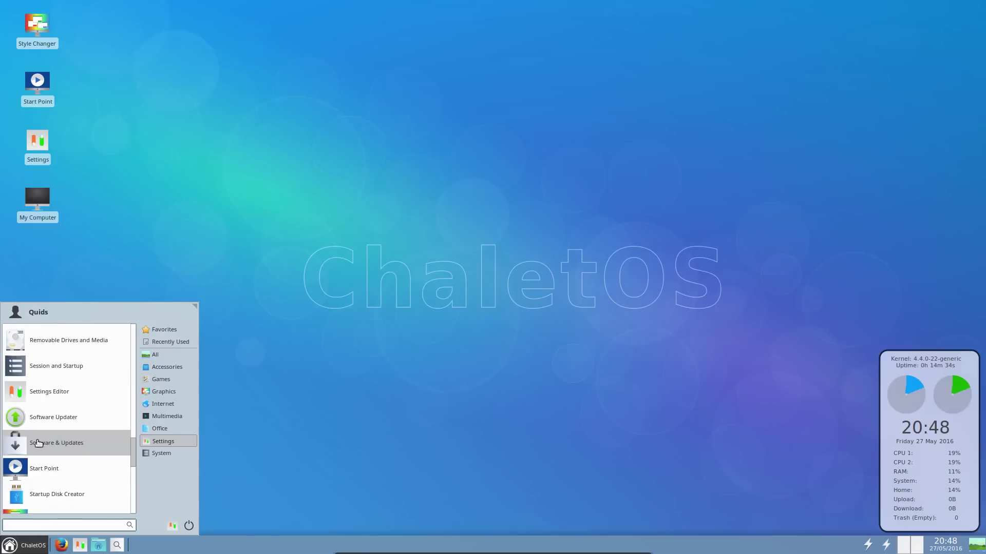
scroll(38, 443, "down", 6)
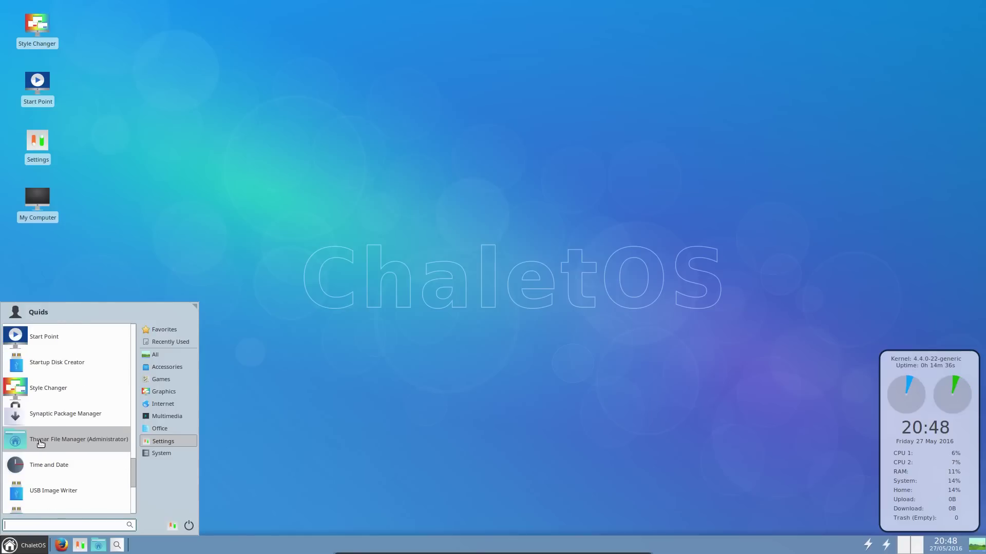
scroll(41, 444, "down", 2)
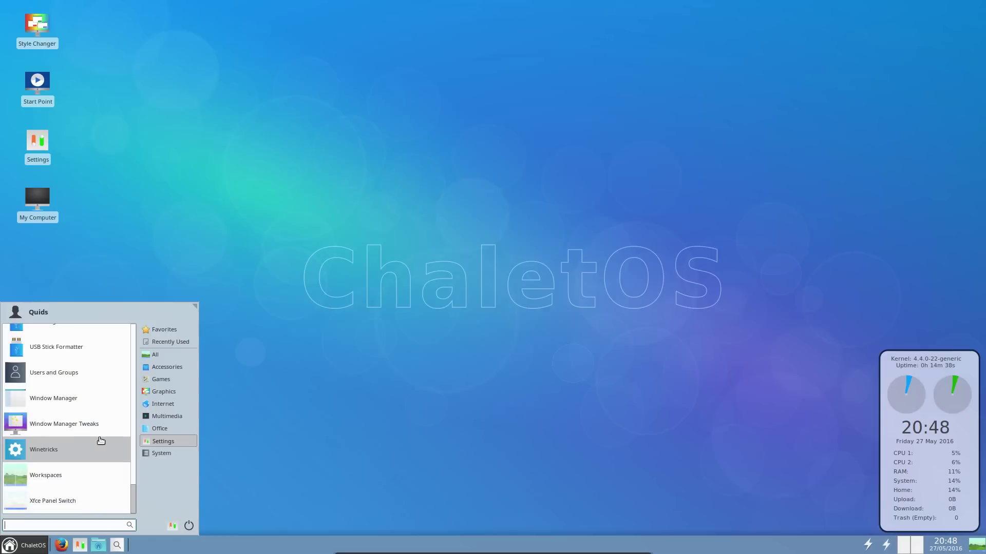
left_click(183, 454)
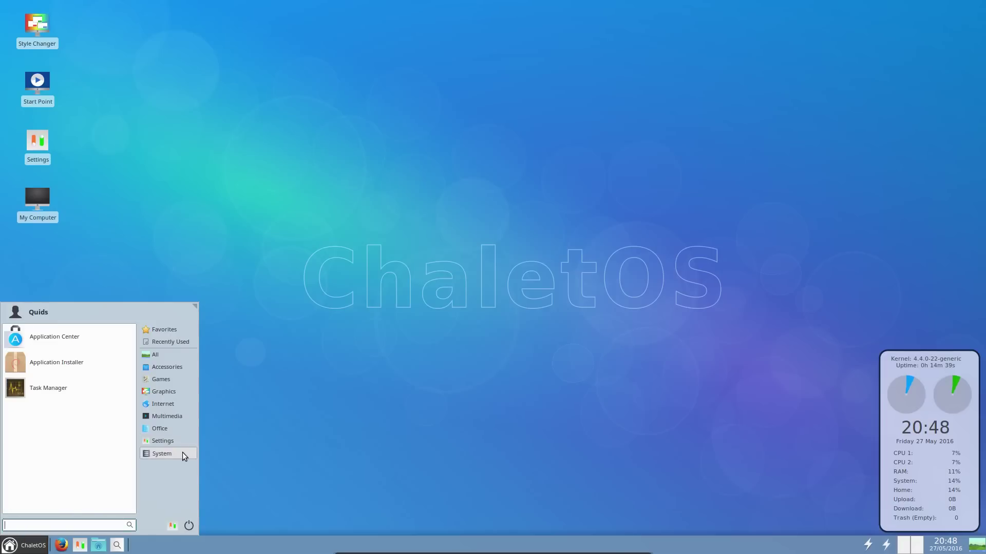
left_click(48, 389)
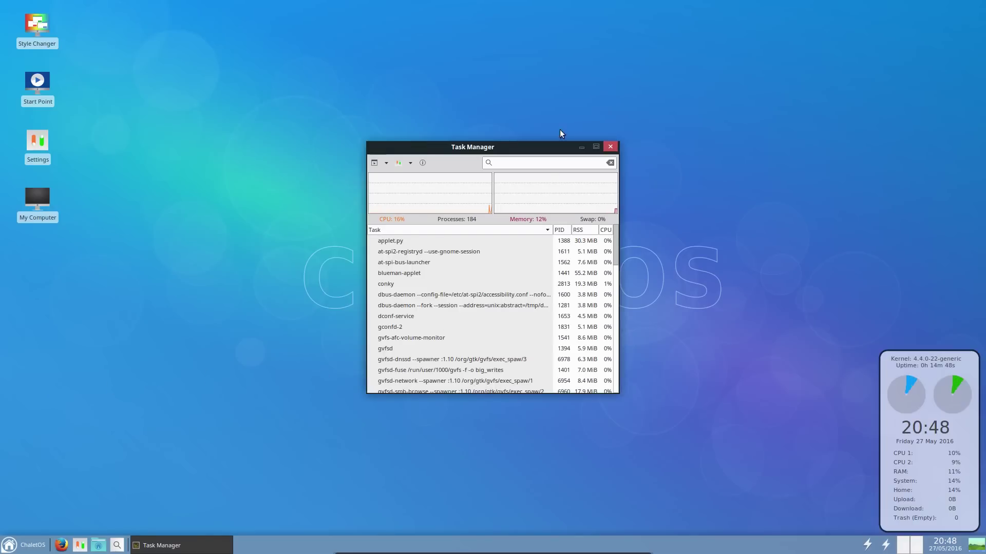
left_click(610, 147)
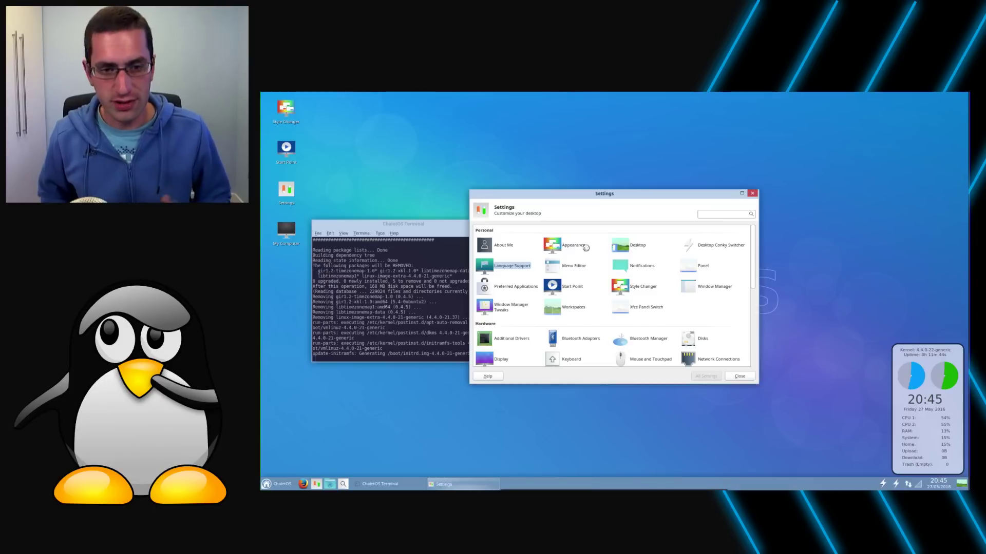
Open Appearance and look through its Style, Icons and Settings tabs
left_click(573, 245)
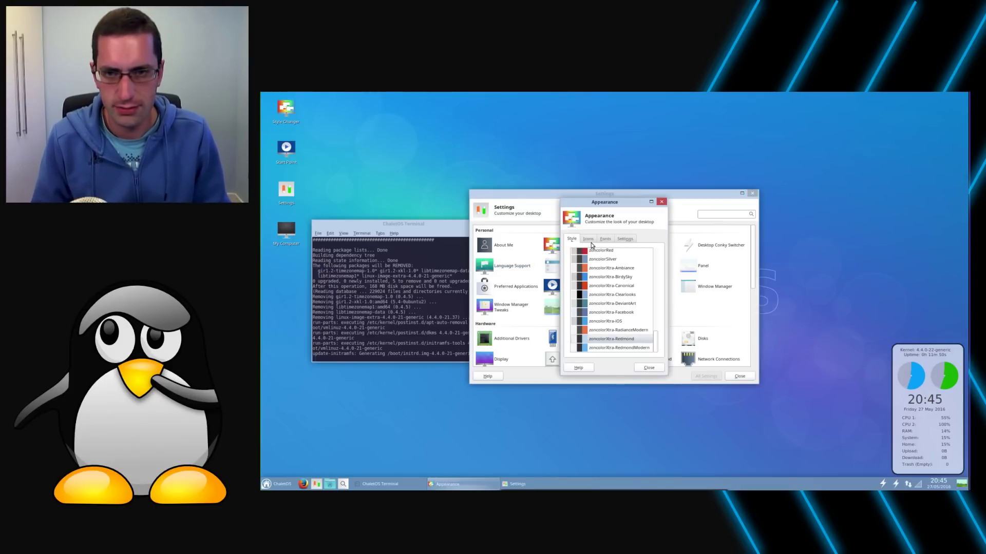
left_click(588, 239)
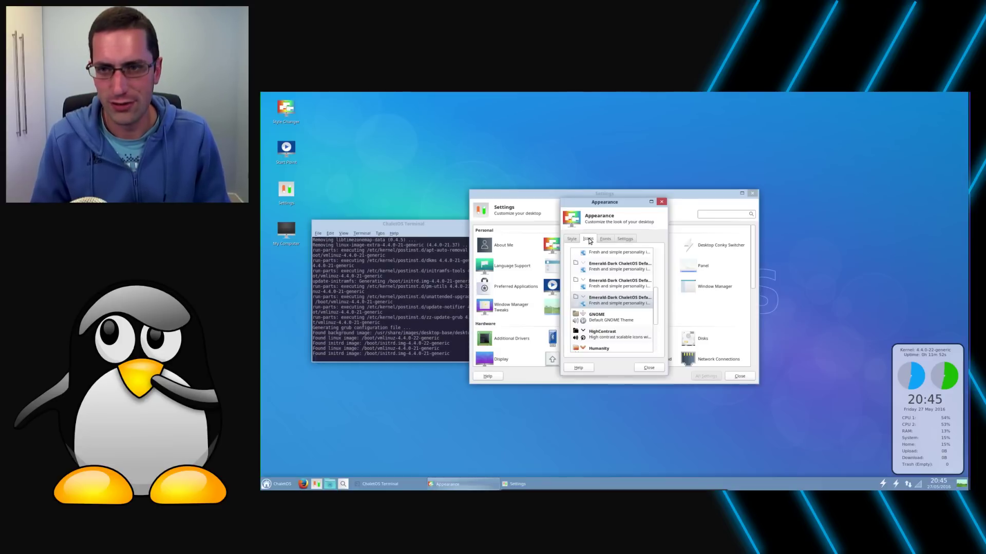
left_click(572, 239)
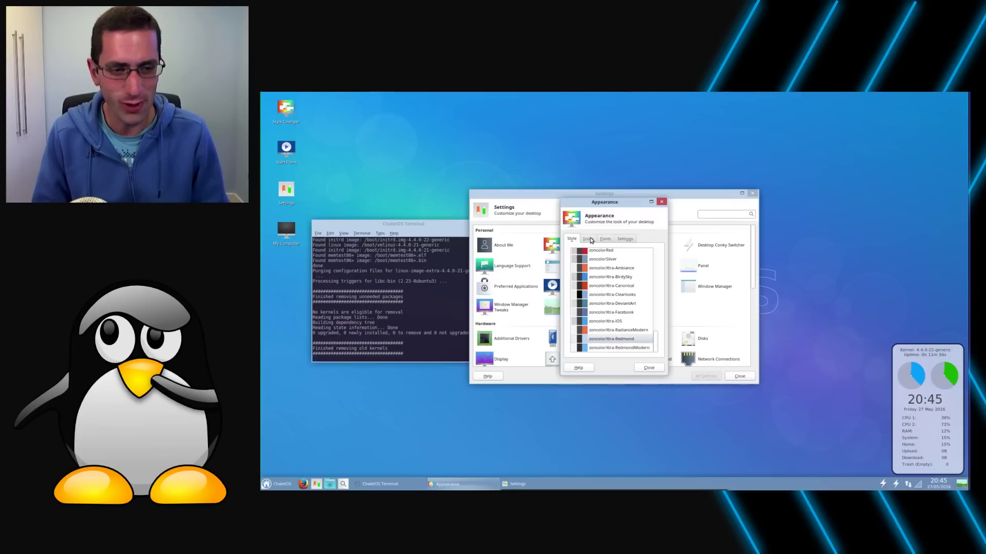
left_click(589, 239)
left_click(625, 239)
left_click(572, 239)
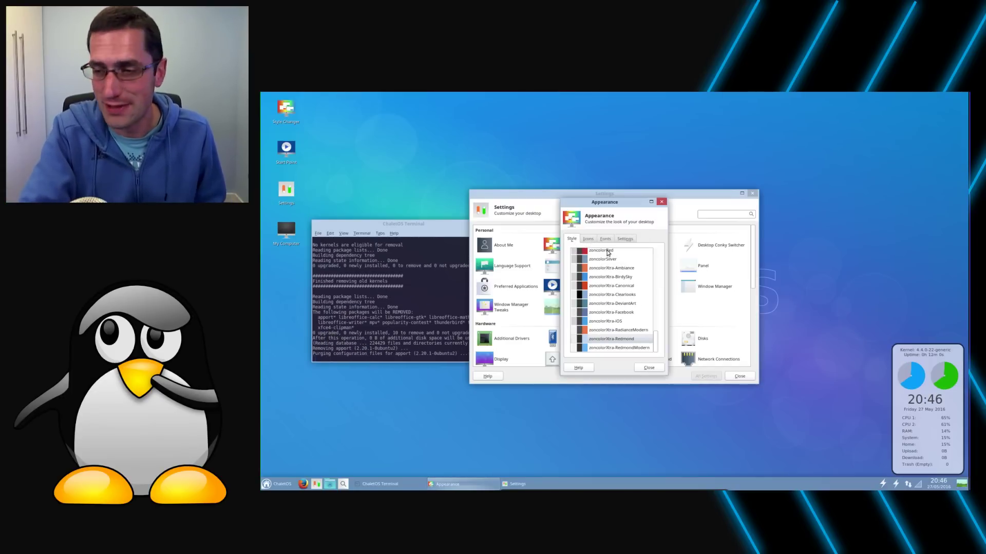
Try the xfce-orange style theme, then apply xfce-flat
scroll(617, 307, "up", 5)
scroll(617, 306, "up", 2)
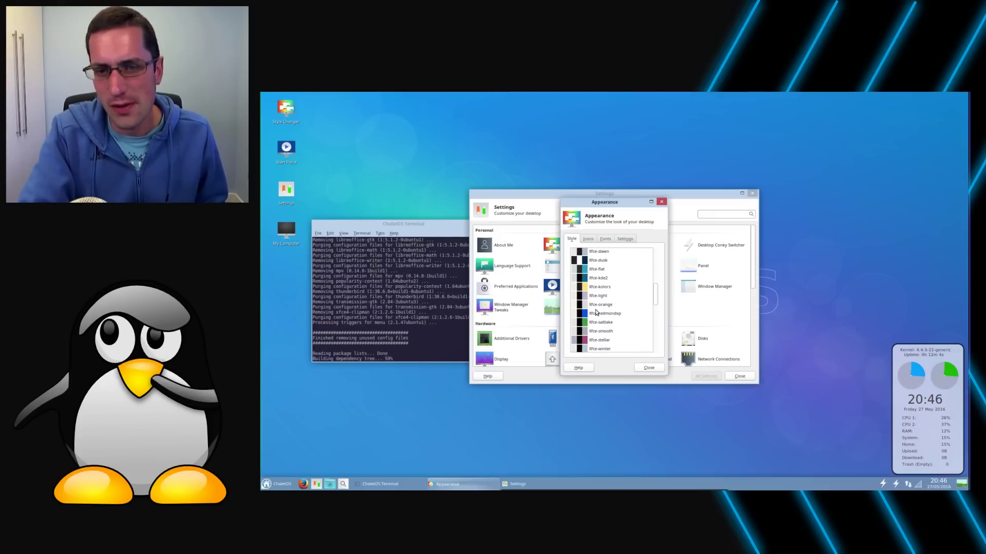
left_click(602, 305)
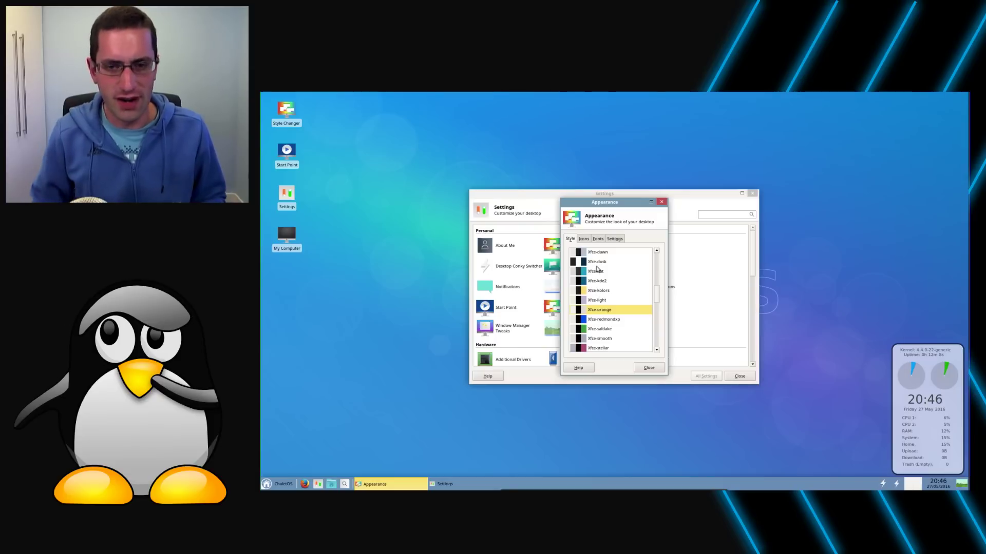
left_click(596, 271)
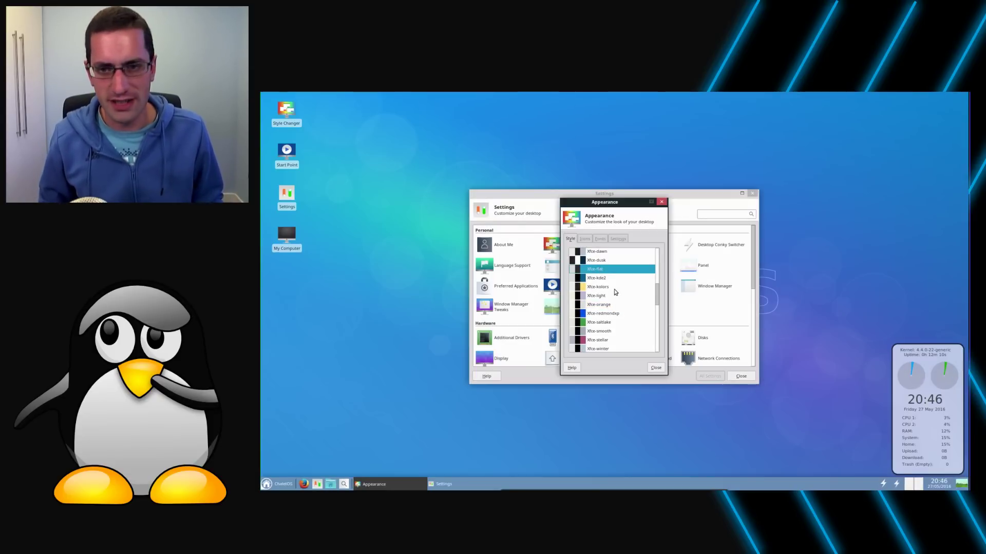
Review the icon themes, Noto Sans font and menu options, then close Appearance
left_click(585, 240)
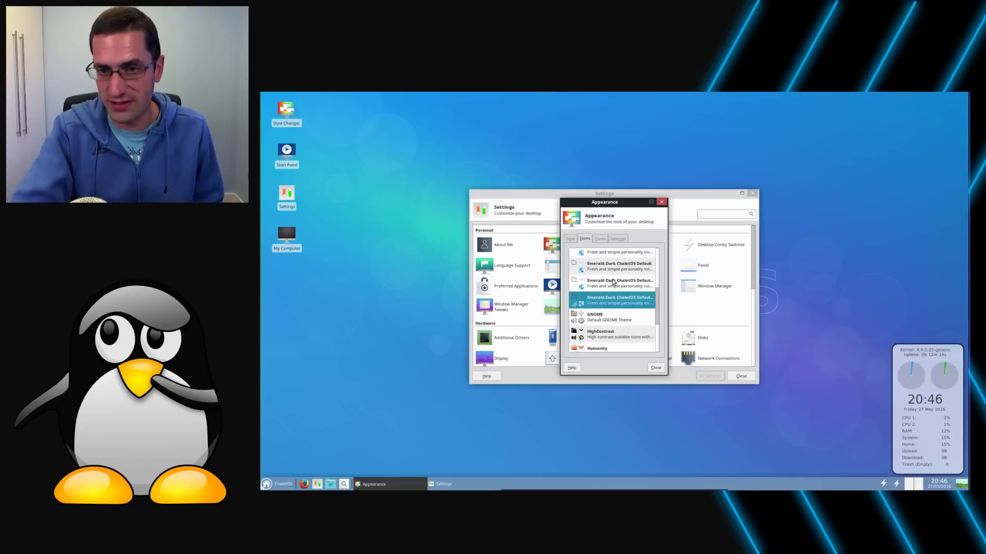
scroll(614, 290, "down", 5)
scroll(613, 291, "up", 5)
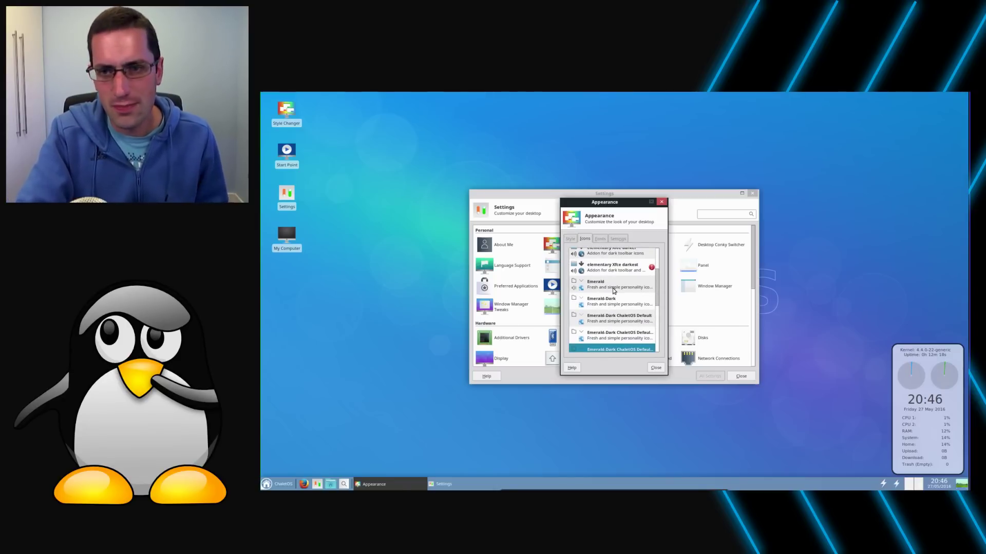
scroll(614, 290, "down", 2)
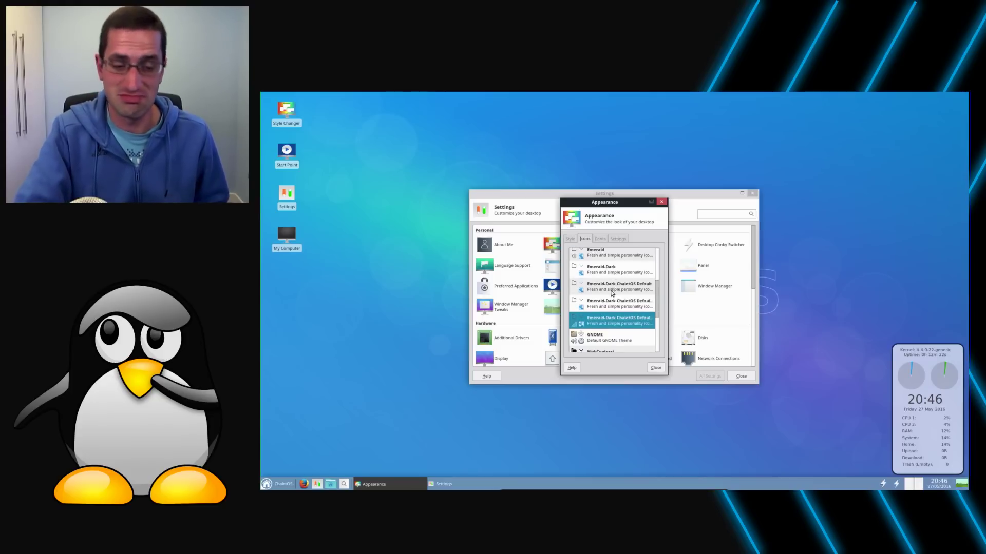
left_click(599, 239)
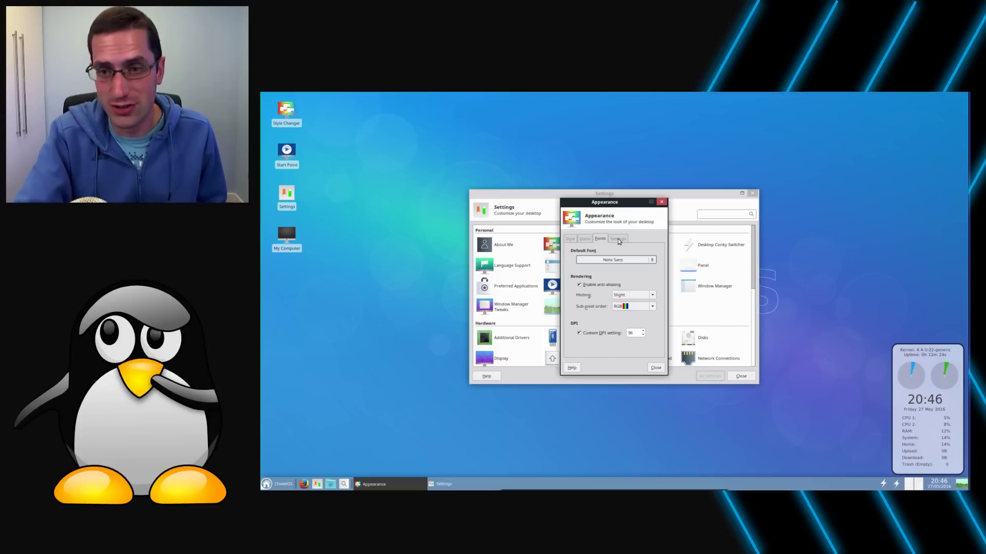
left_click(618, 239)
left_click(656, 367)
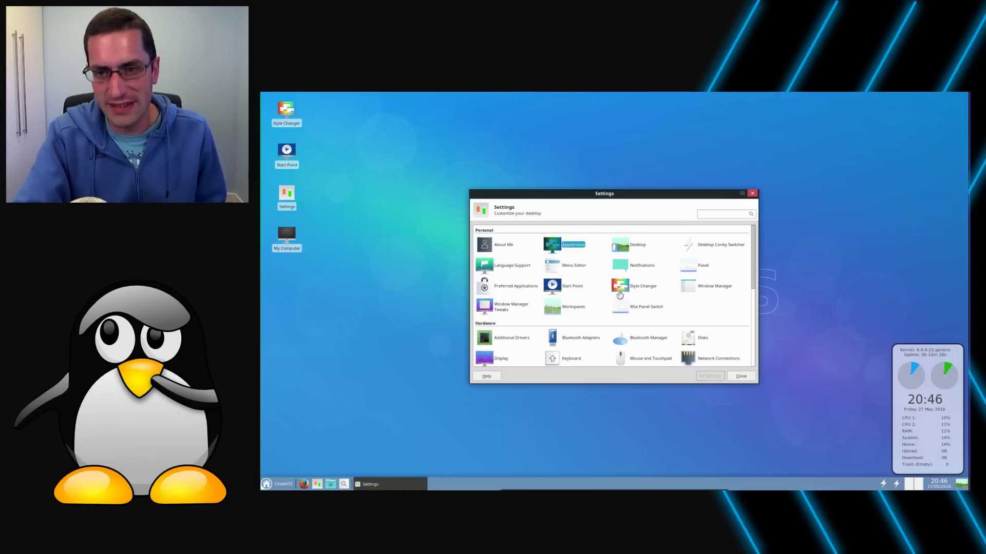
Close Settings and show the application menu's All category, listing apps from 2048 onward
left_click(752, 193)
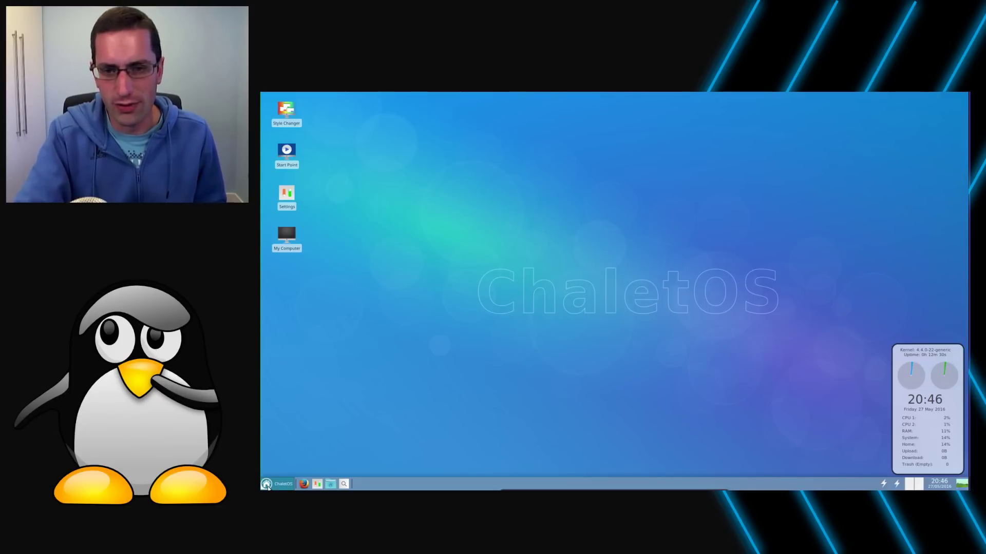
left_click(267, 486)
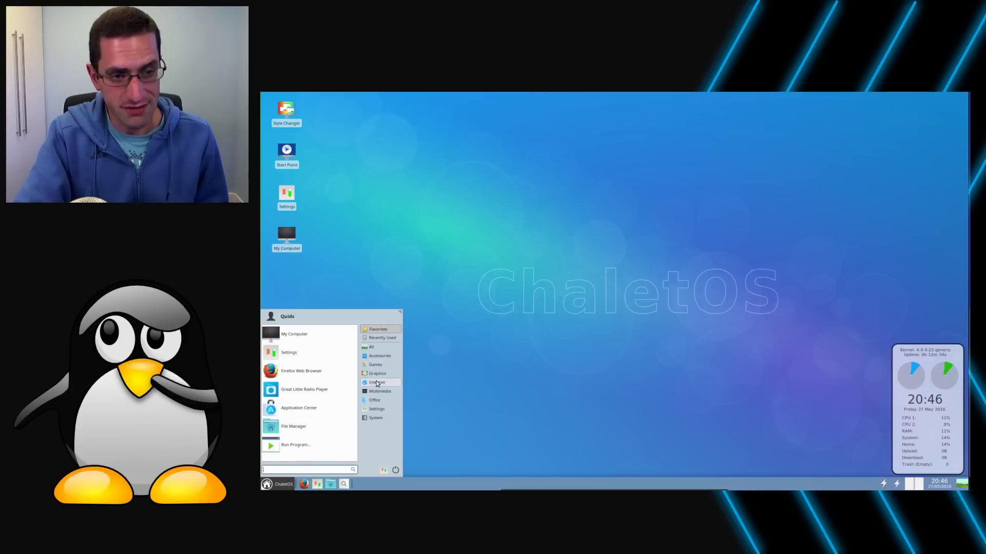
mouse_move(381, 352)
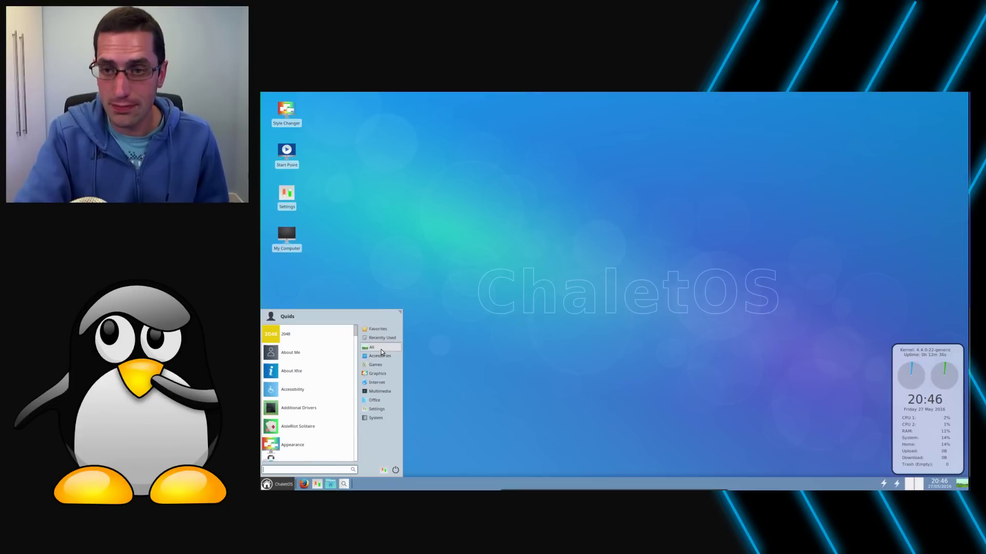